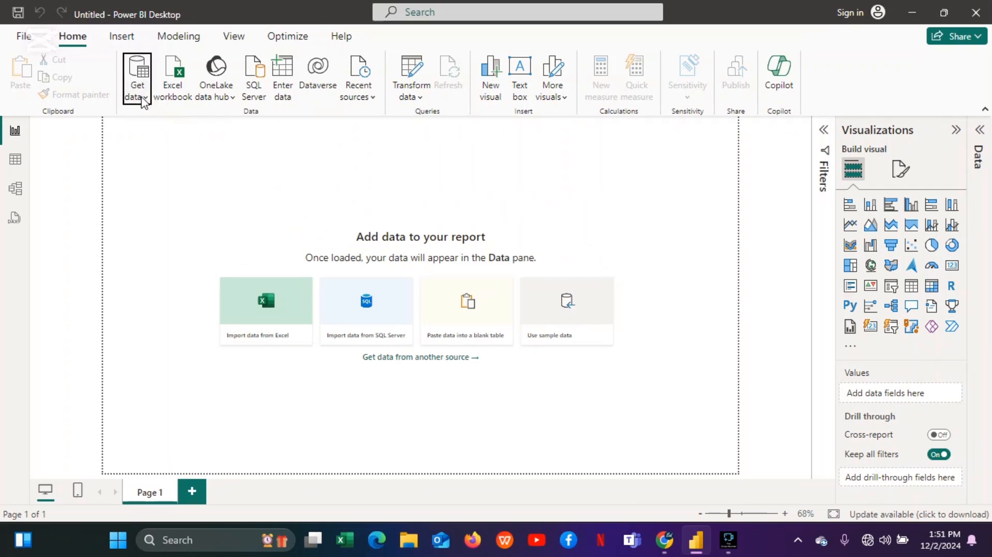
Import data from the Excel workbook "becky dax dataset" in Downloads.
{"action": "left_click", "coordinate": [143, 99]}
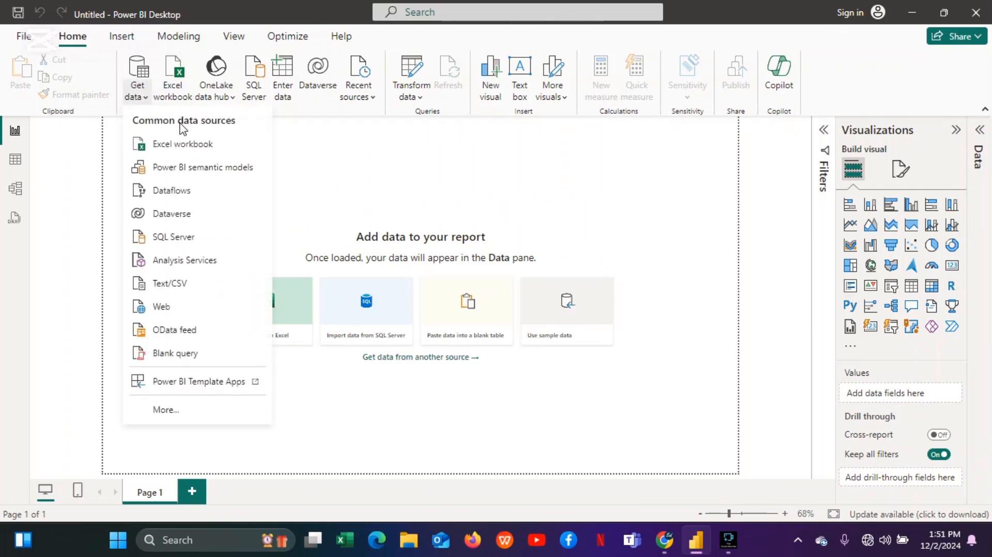
{"action": "left_click", "coordinate": [192, 145]}
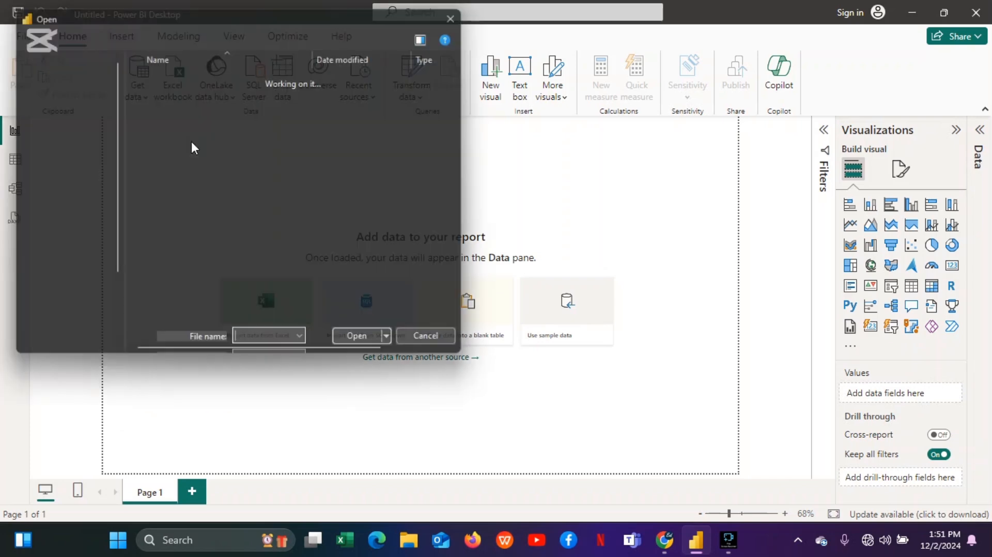
{"action": "left_click", "coordinate": [179, 135]}
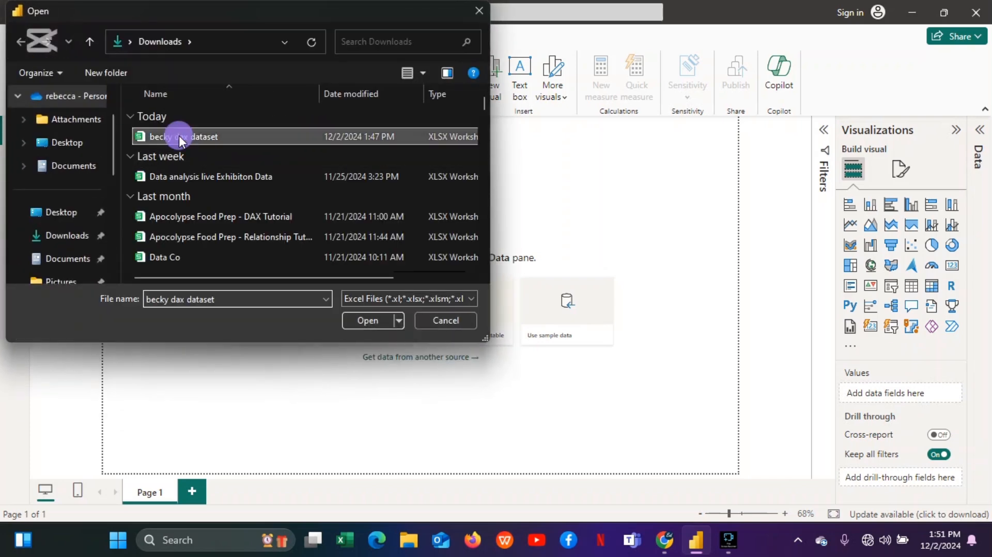
{"action": "left_click", "coordinate": [368, 319]}
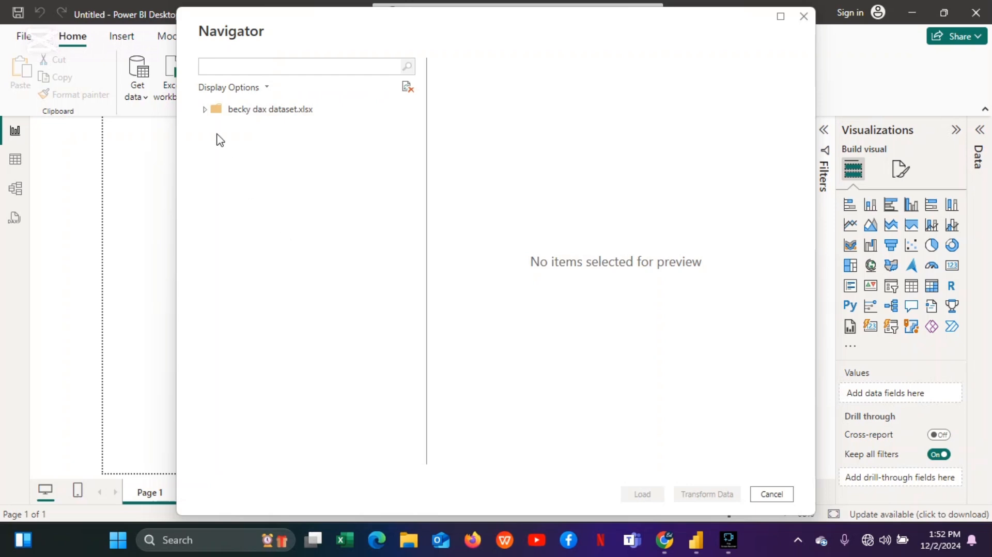
Select the Customers Table, Date Table, Product table and Sales Table and open them for transforming.
{"action": "left_click", "coordinate": [204, 109]}
{"action": "left_click", "coordinate": [205, 111]}
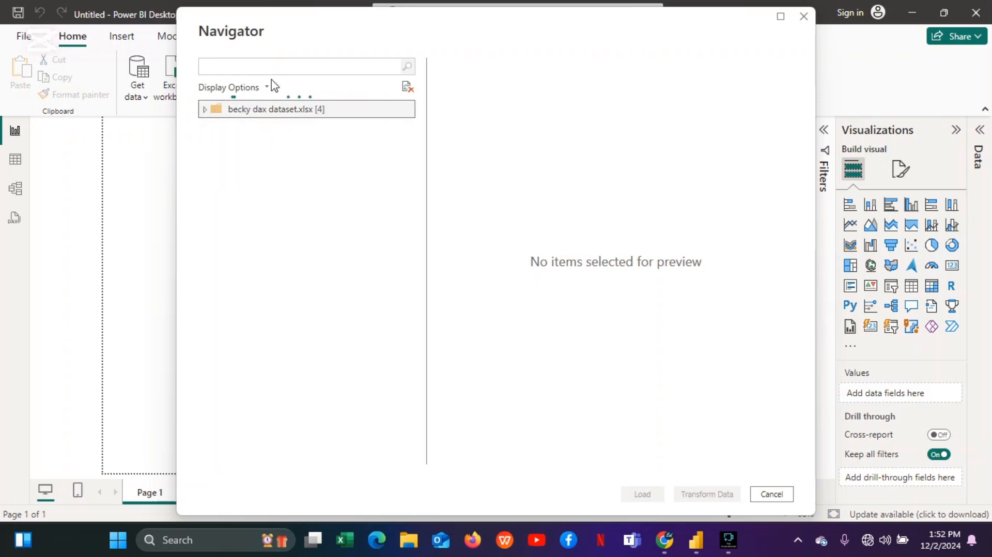
{"action": "left_click", "coordinate": [205, 110]}
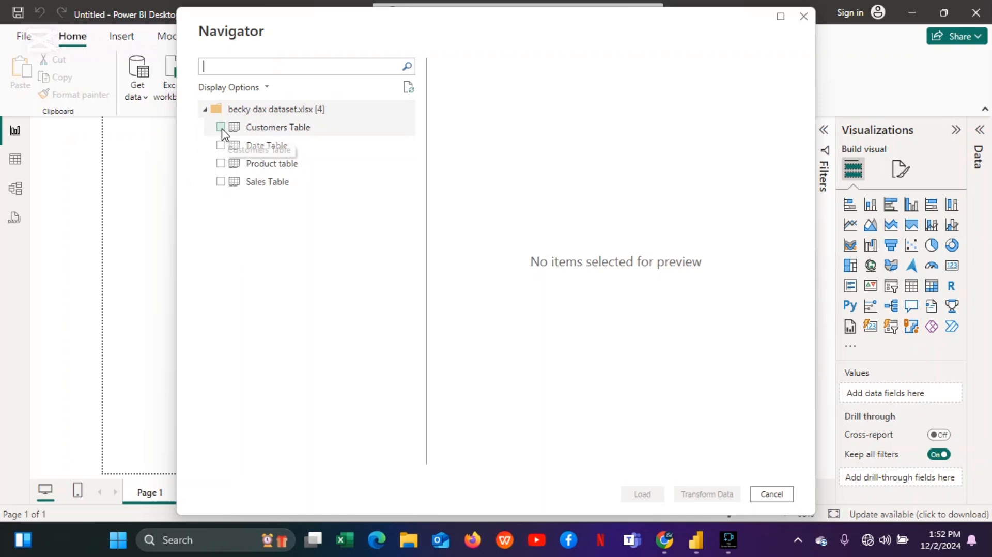
{"action": "left_click", "coordinate": [221, 129]}
{"action": "left_click", "coordinate": [221, 145]}
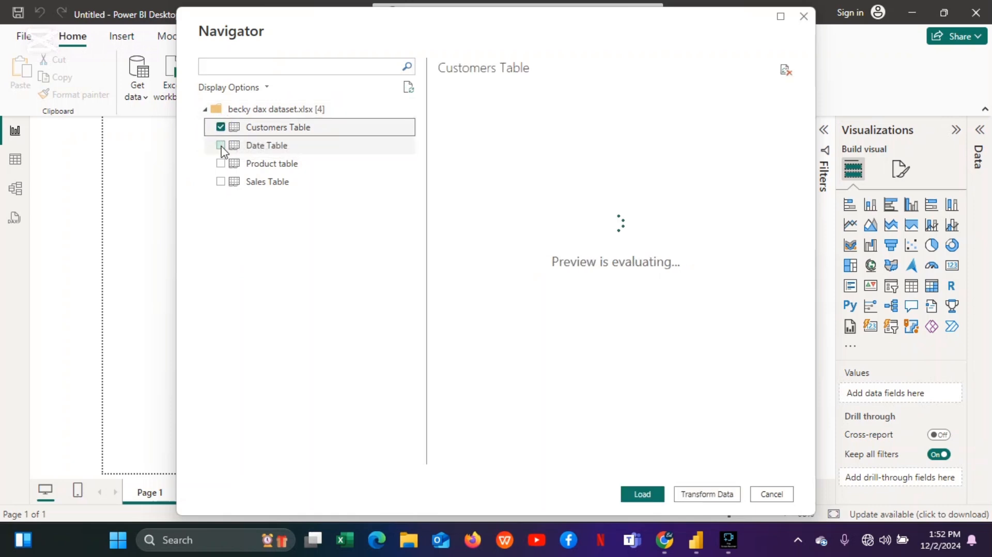
{"action": "left_click", "coordinate": [221, 164]}
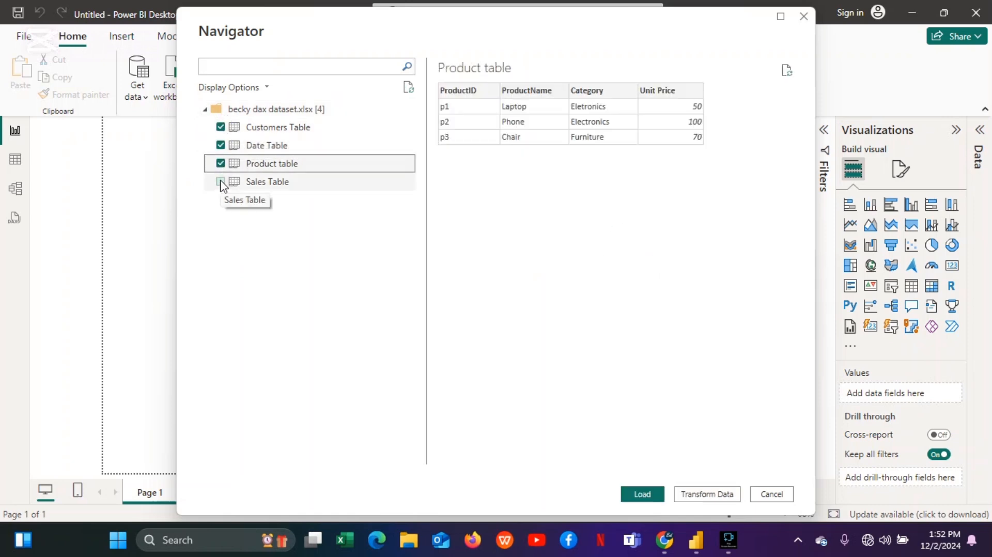
{"action": "left_click", "coordinate": [221, 181]}
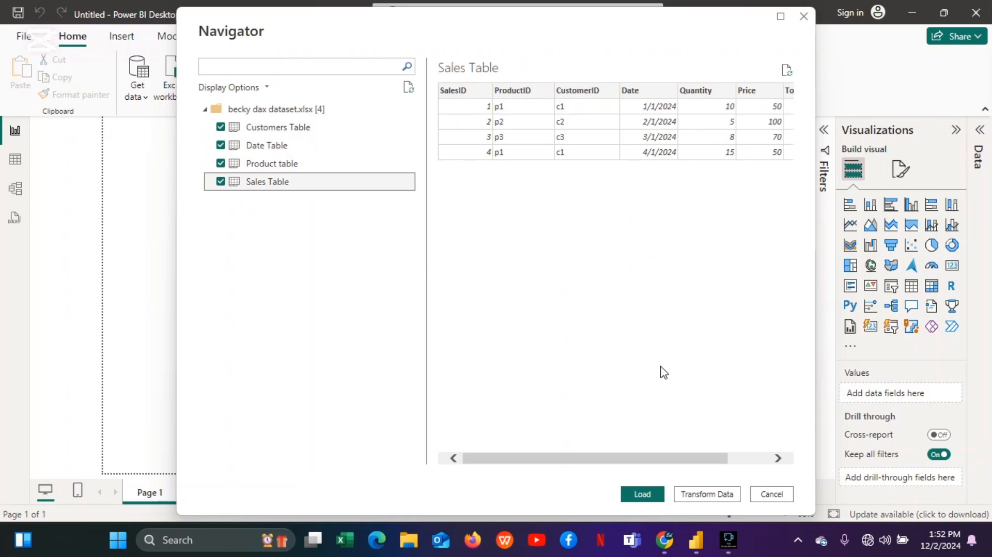
{"action": "left_click", "coordinate": [703, 494]}
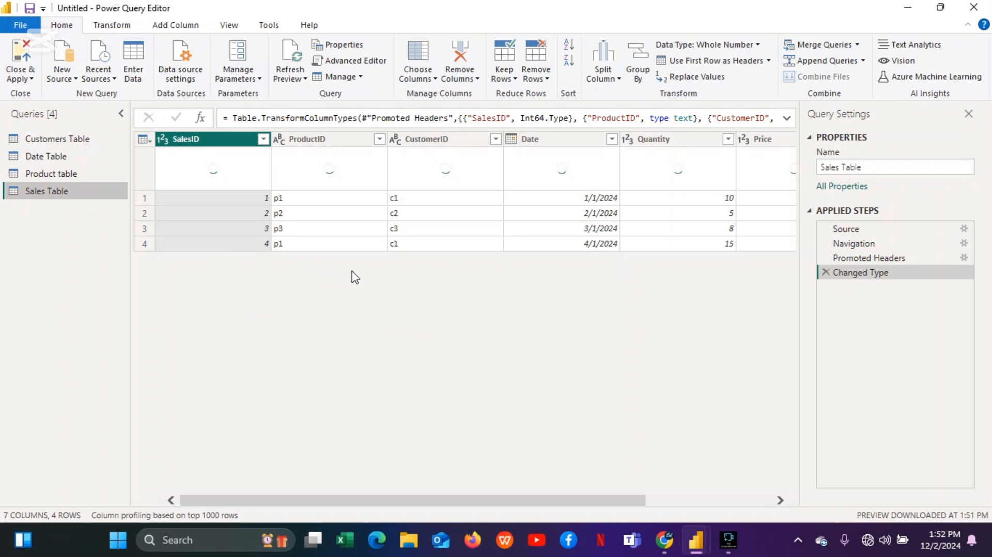
Examine the Sales Table columns and values across the whole row.
{"action": "left_click", "coordinate": [249, 218]}
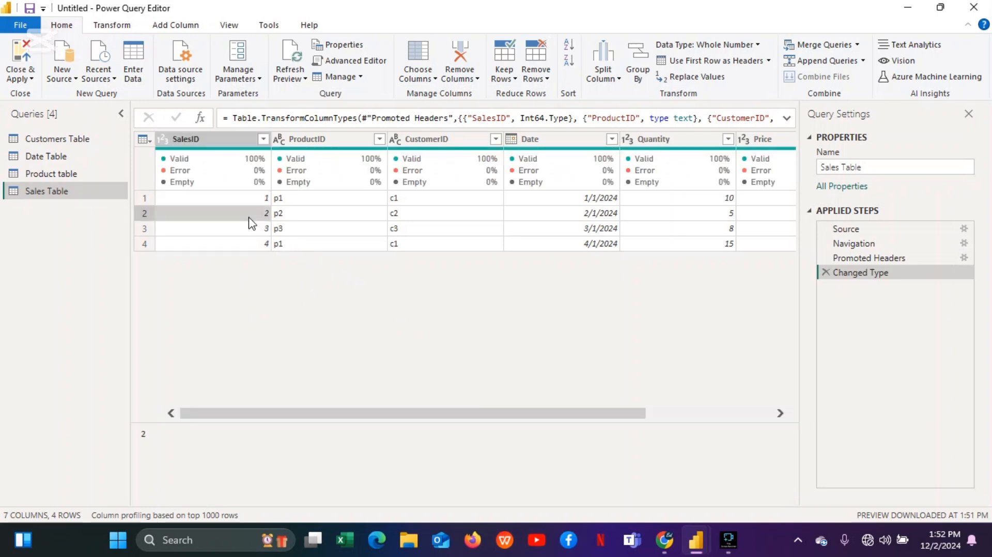
{"action": "left_click", "coordinate": [323, 214]}
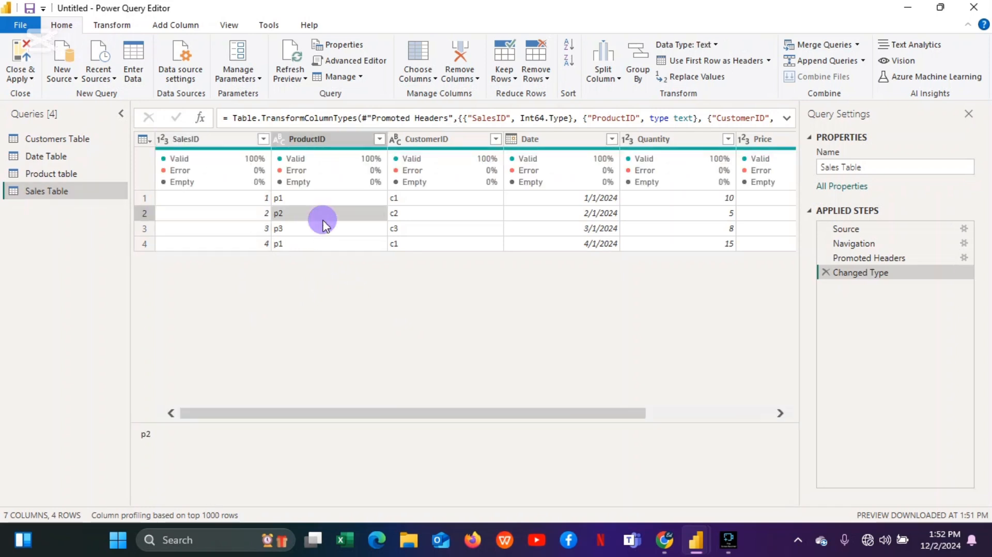
{"action": "key", "text": "Right"}
{"action": "key", "text": "Right"}
{"action": "key", "text": "Right"}
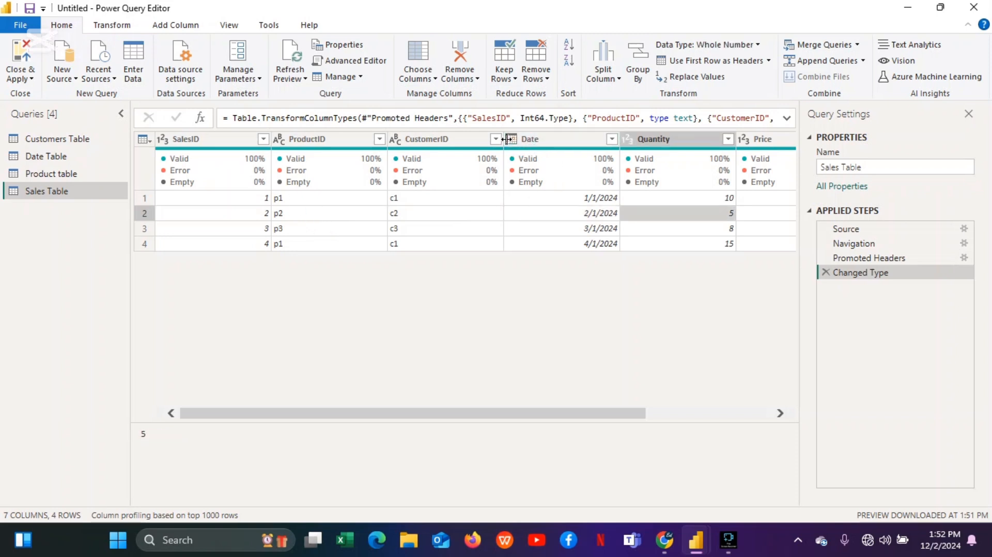
{"action": "key", "text": "Right"}
{"action": "key", "text": "Right"}
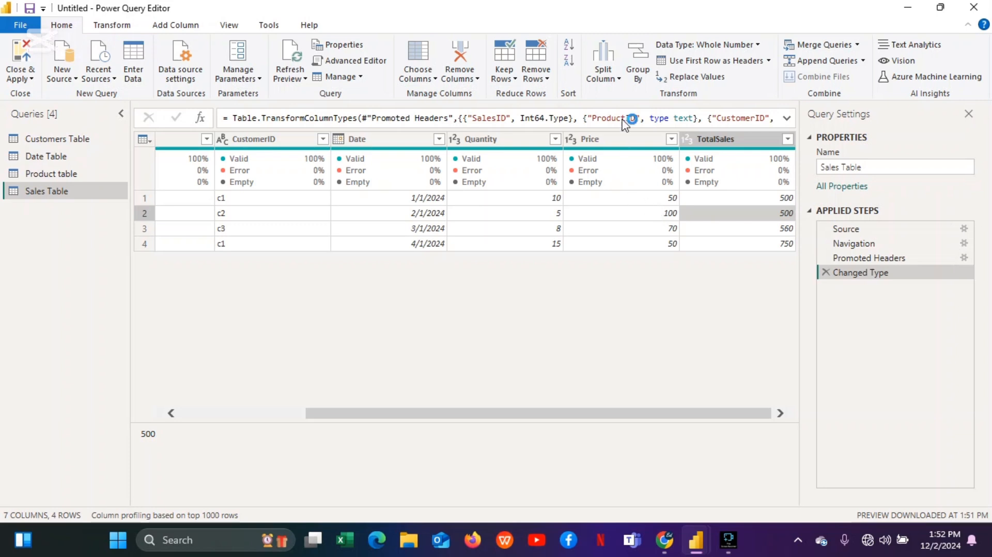
Change the Price column's data type to Fixed decimal number, replacing the current conversion.
{"action": "left_click", "coordinate": [574, 142]}
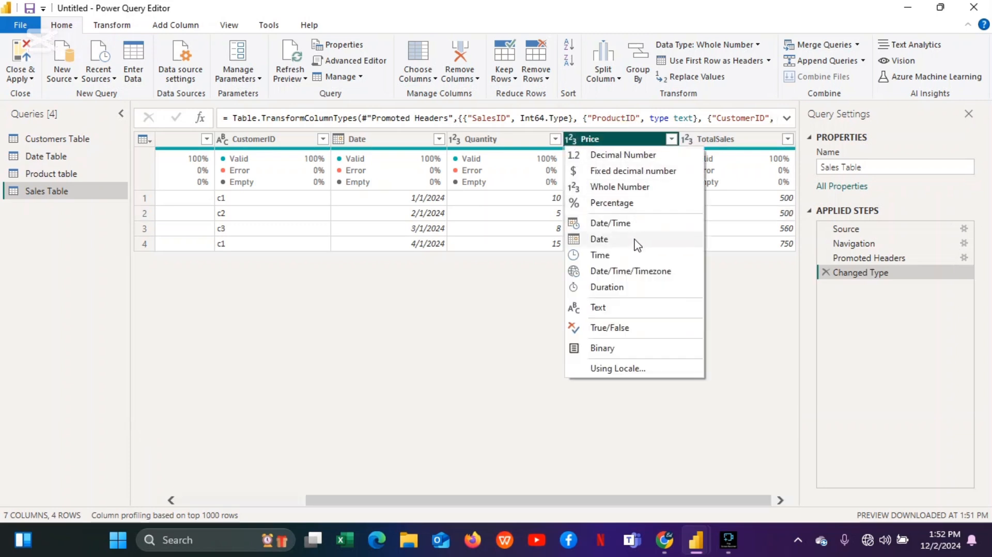
{"action": "left_click", "coordinate": [626, 171]}
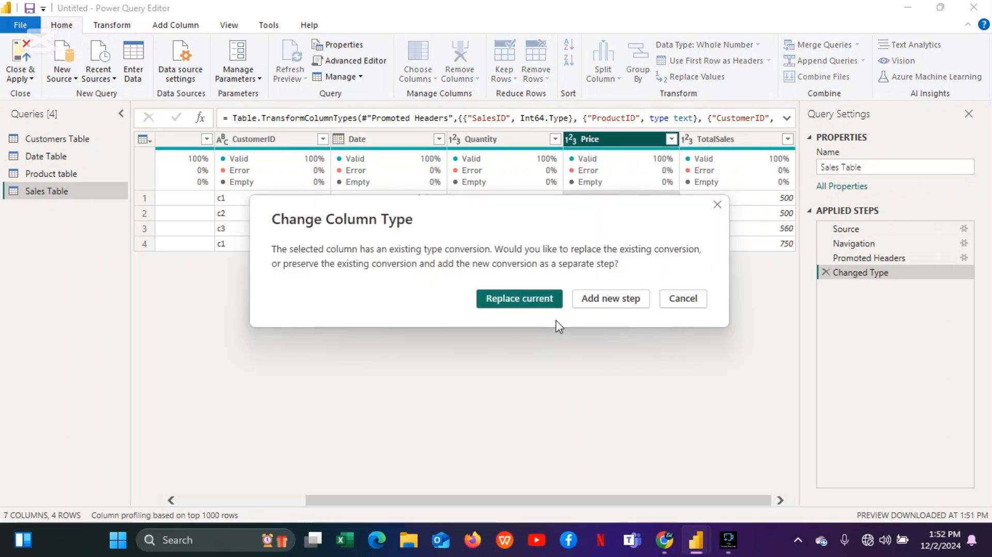
{"action": "left_click", "coordinate": [544, 296]}
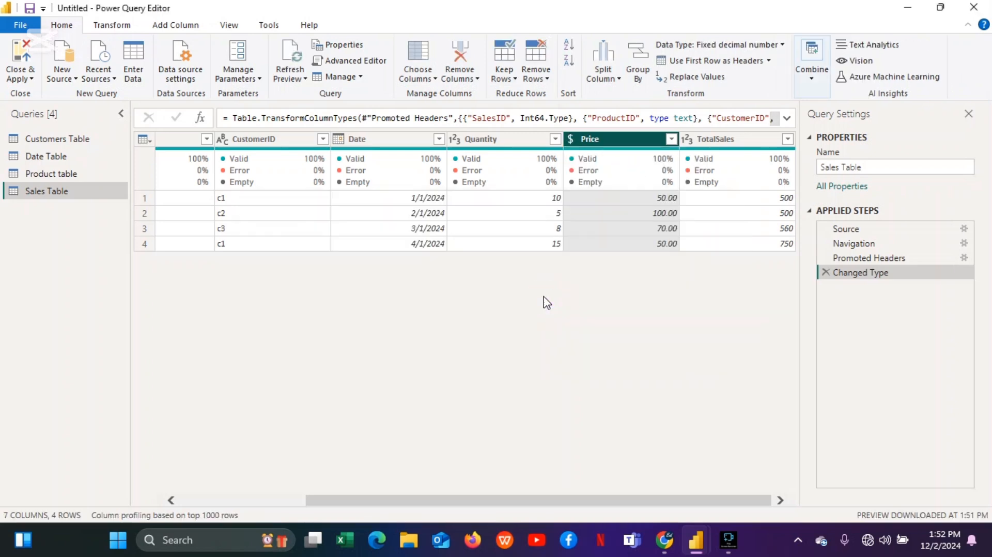
Browse the Product table, Date Table and Customers Table queries.
{"action": "left_click", "coordinate": [521, 501]}
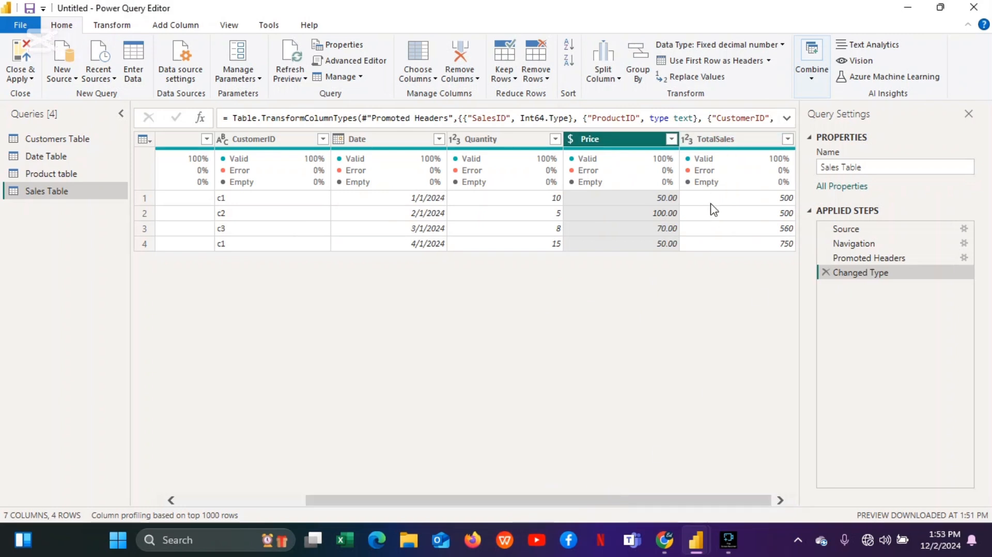
{"action": "left_click", "coordinate": [86, 175]}
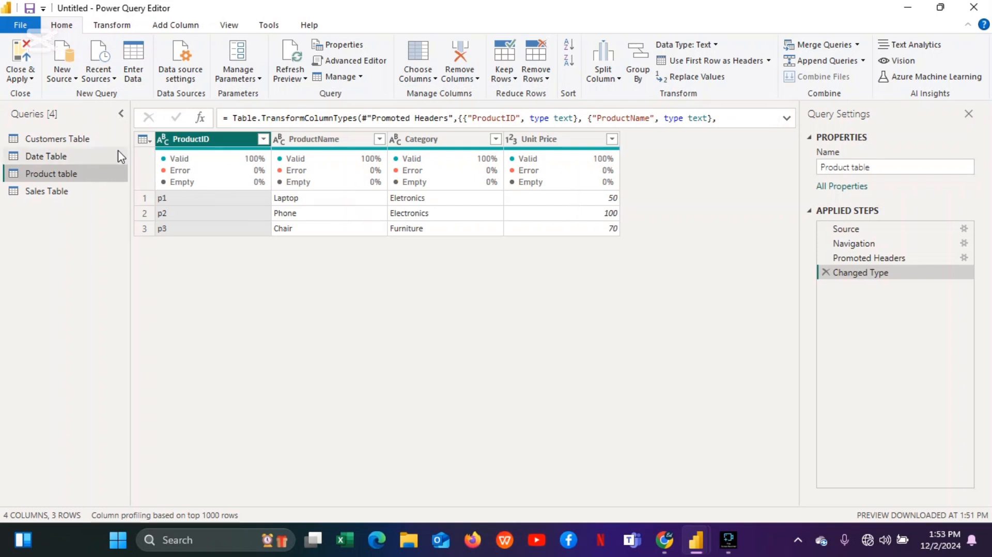
{"action": "left_click", "coordinate": [103, 157]}
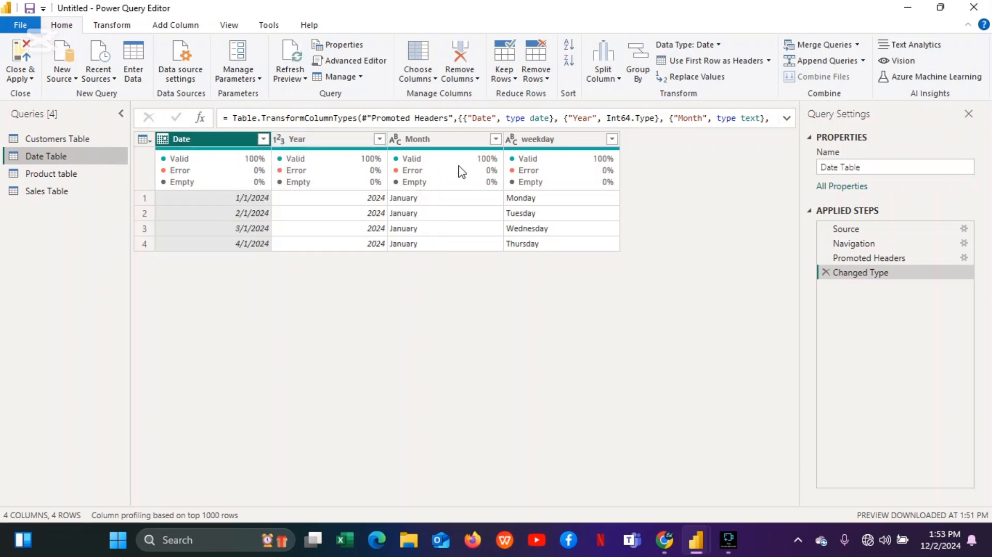
{"action": "left_click", "coordinate": [43, 138]}
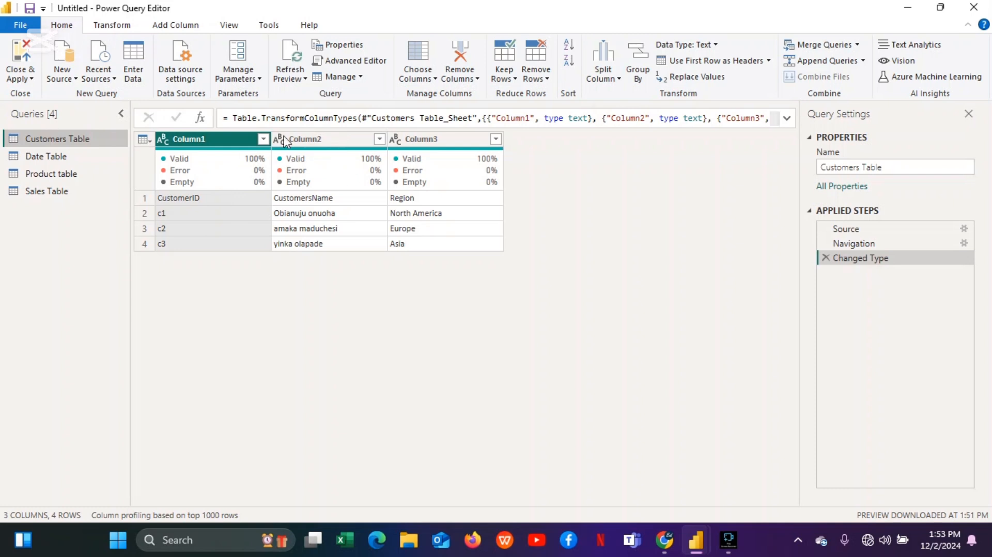
Promote the first row of the Customers Table to column headers.
{"action": "left_click", "coordinate": [146, 198]}
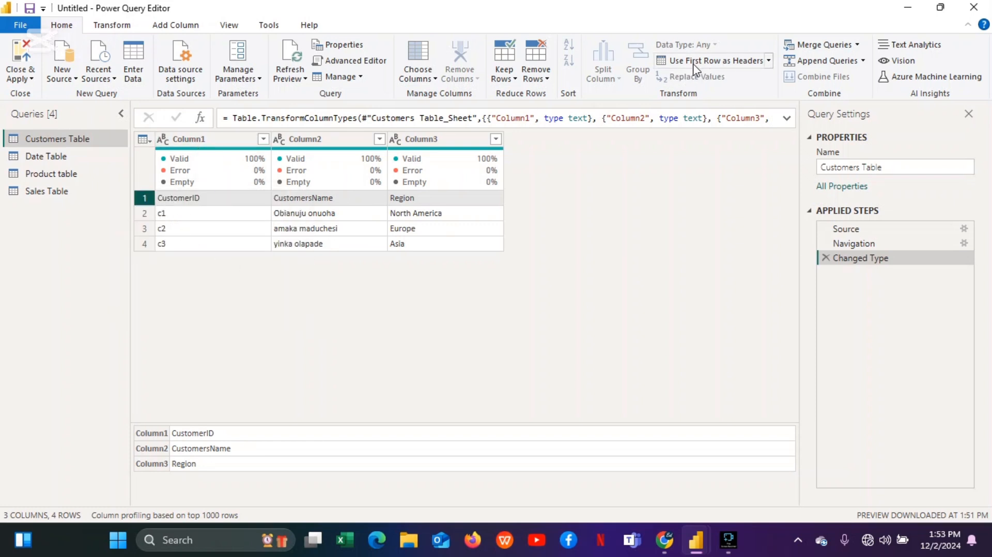
{"action": "left_click", "coordinate": [728, 67]}
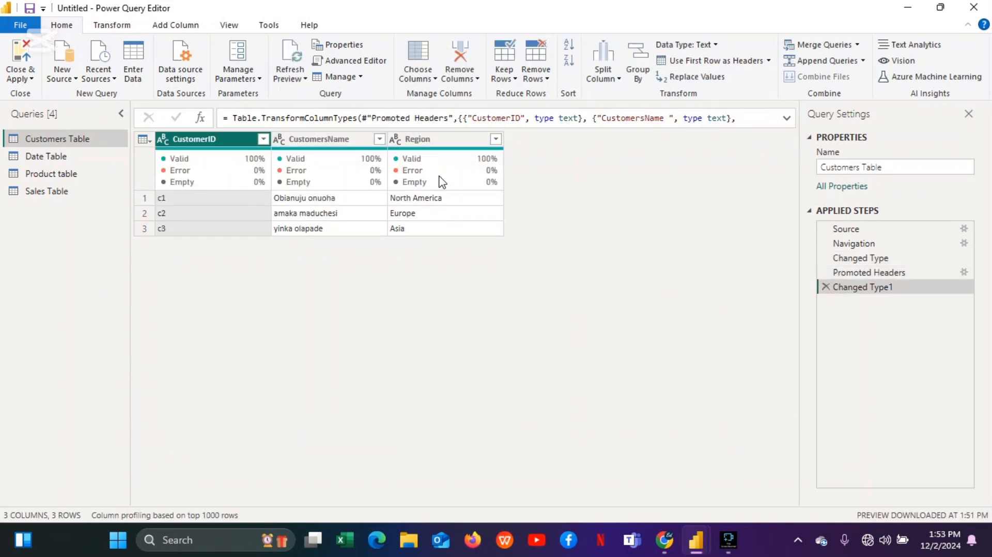
Review the other queries, then close the editor and apply the changes to load the tables.
{"action": "mouse_move", "coordinate": [203, 212]}
{"action": "left_click", "coordinate": [78, 162]}
{"action": "left_click", "coordinate": [72, 174]}
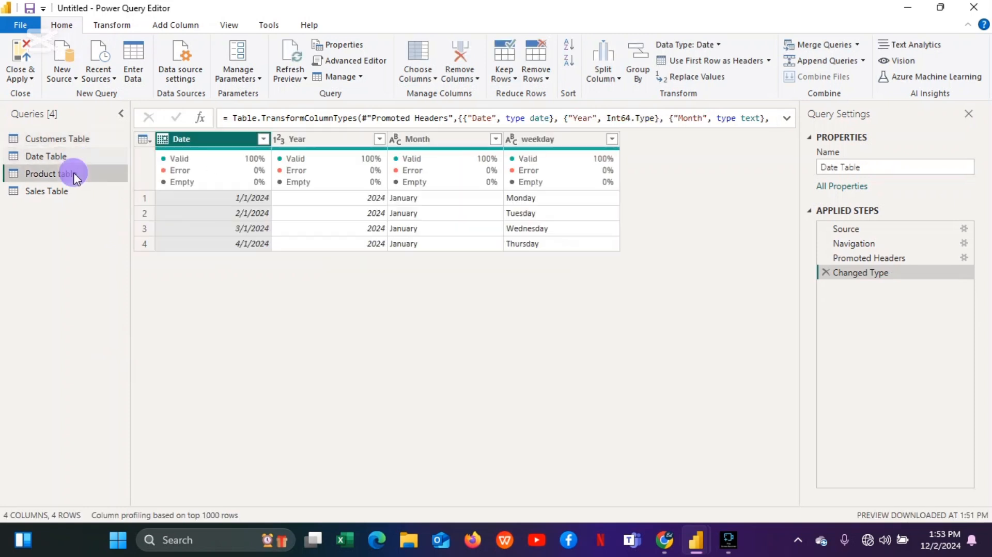
{"action": "left_click", "coordinate": [70, 190]}
{"action": "left_click", "coordinate": [72, 156]}
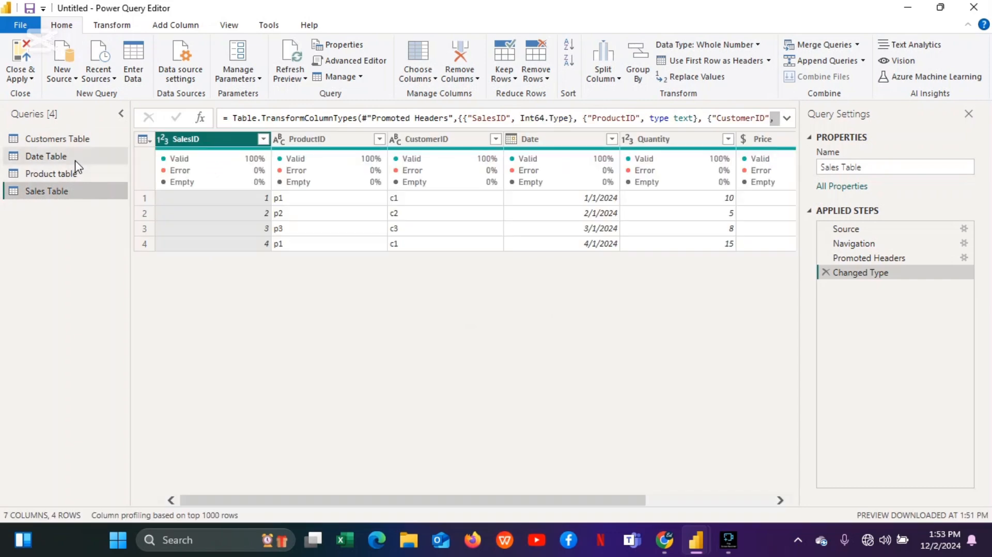
{"action": "left_click", "coordinate": [31, 79]}
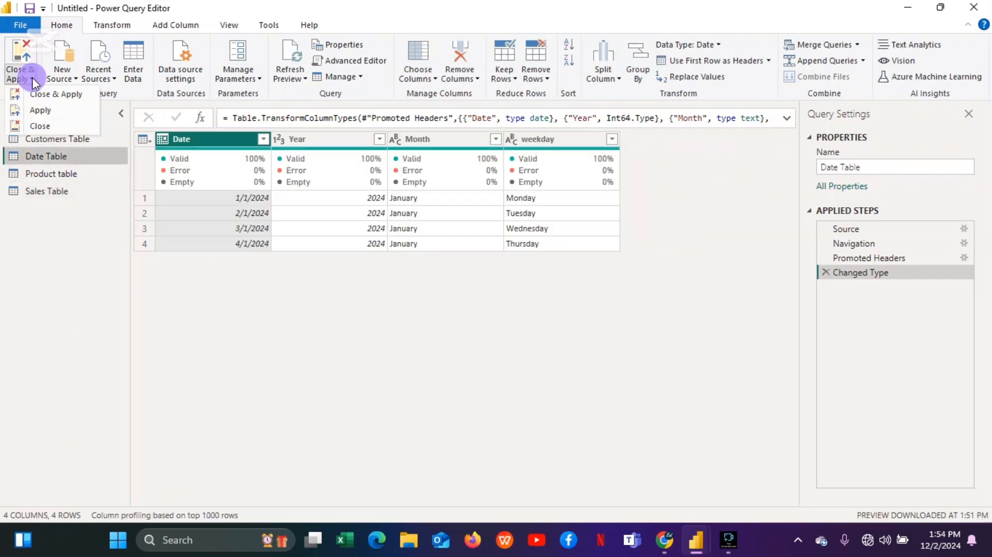
{"action": "left_click", "coordinate": [42, 95]}
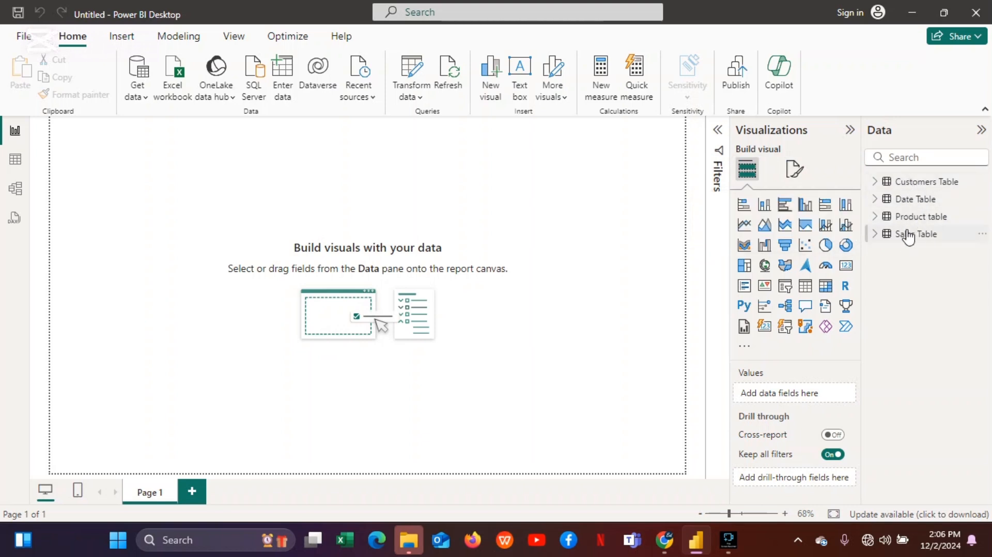
Open the table view of the data and select the Sales Table's ProductID column.
{"action": "mouse_move", "coordinate": [905, 189]}
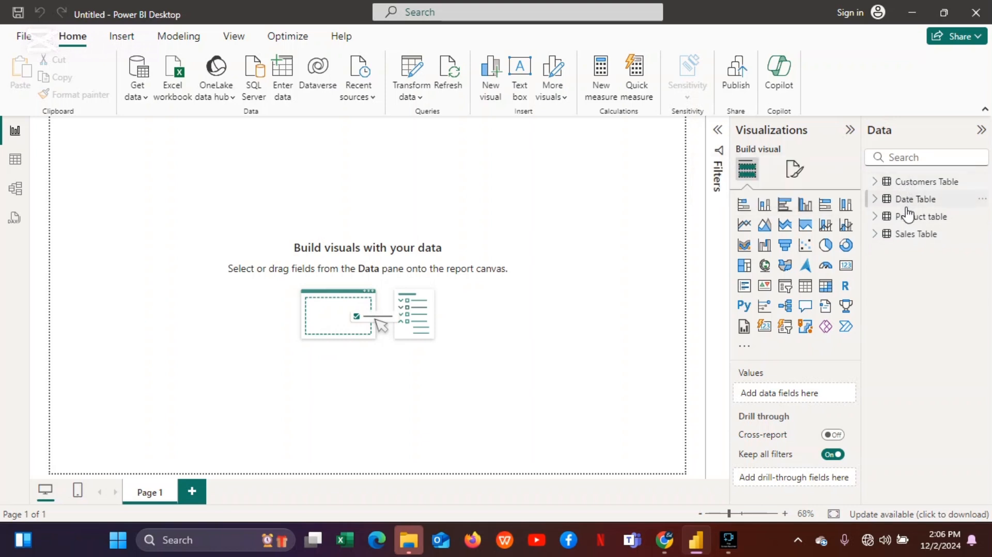
{"action": "mouse_move", "coordinate": [906, 209]}
{"action": "left_click", "coordinate": [15, 163]}
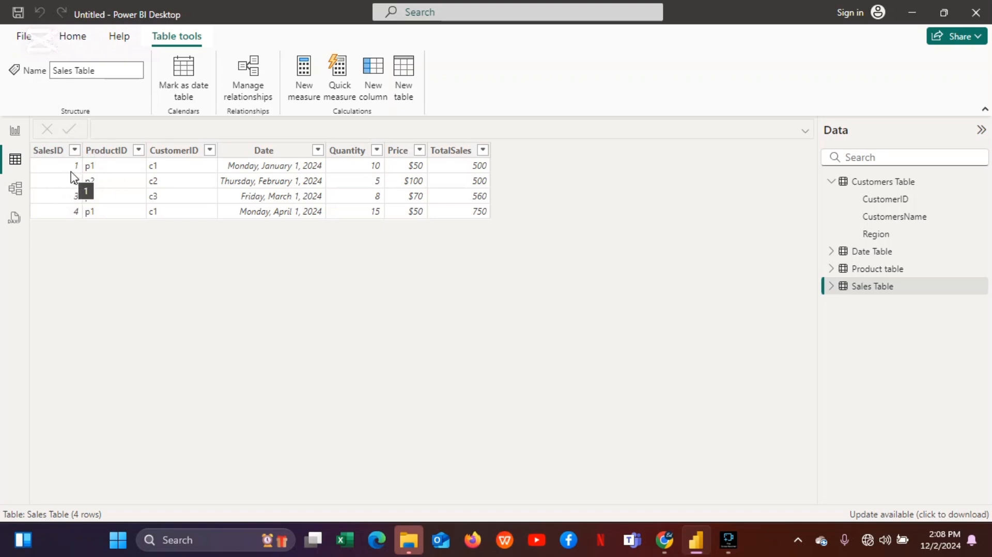
{"action": "left_click", "coordinate": [111, 172]}
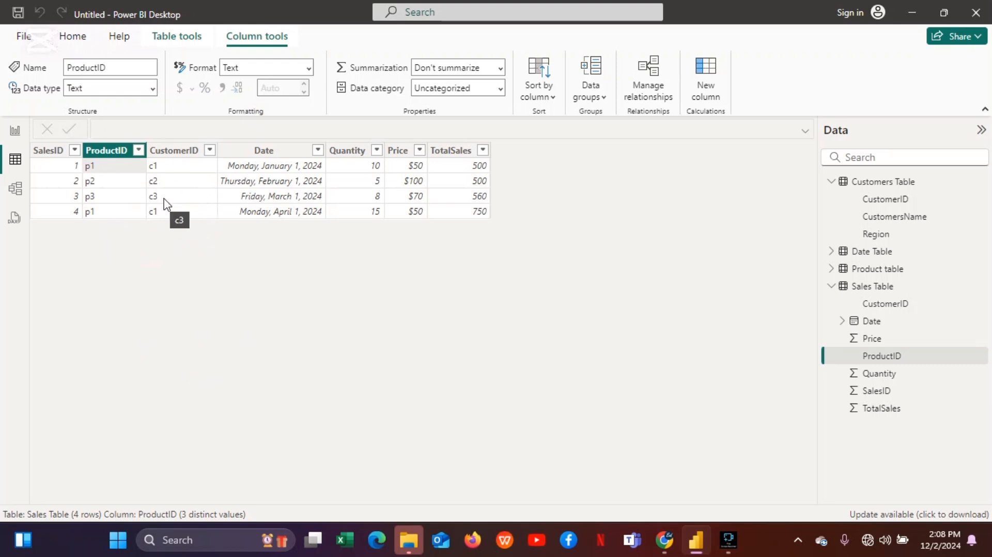
{"action": "left_click", "coordinate": [159, 262]}
Compare the Product table with the Sales Table and its ProductID field.
{"action": "left_click", "coordinate": [848, 271]}
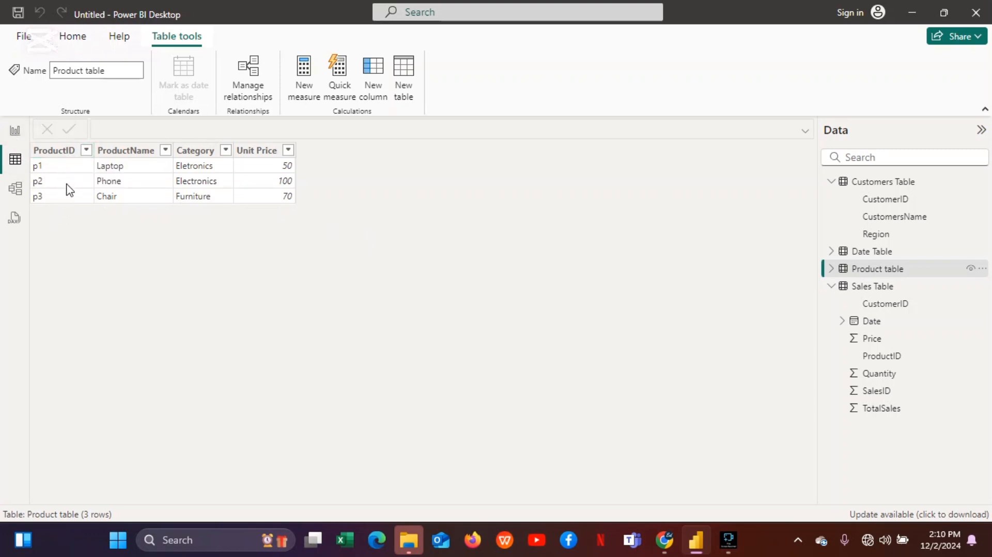
{"action": "left_click", "coordinate": [883, 286]}
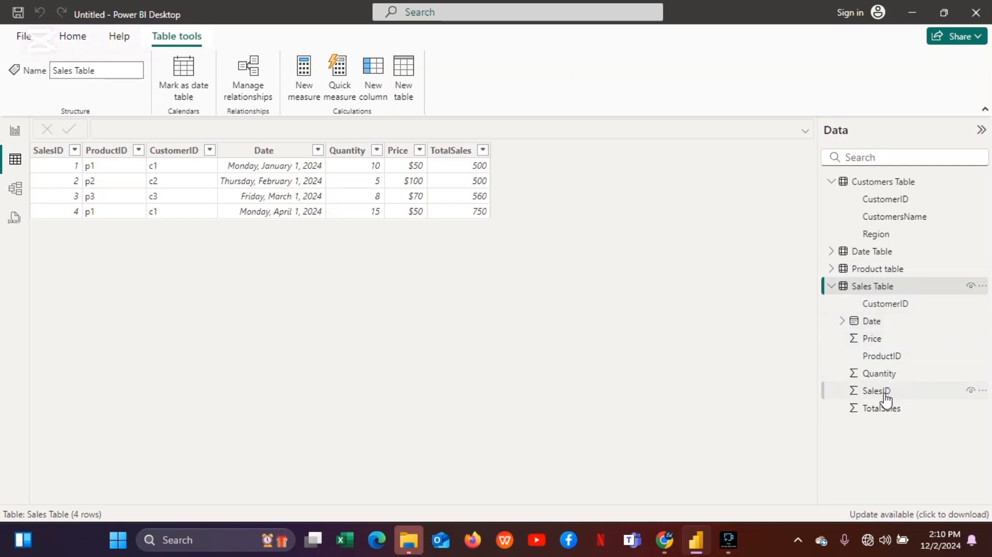
{"action": "left_click", "coordinate": [879, 361]}
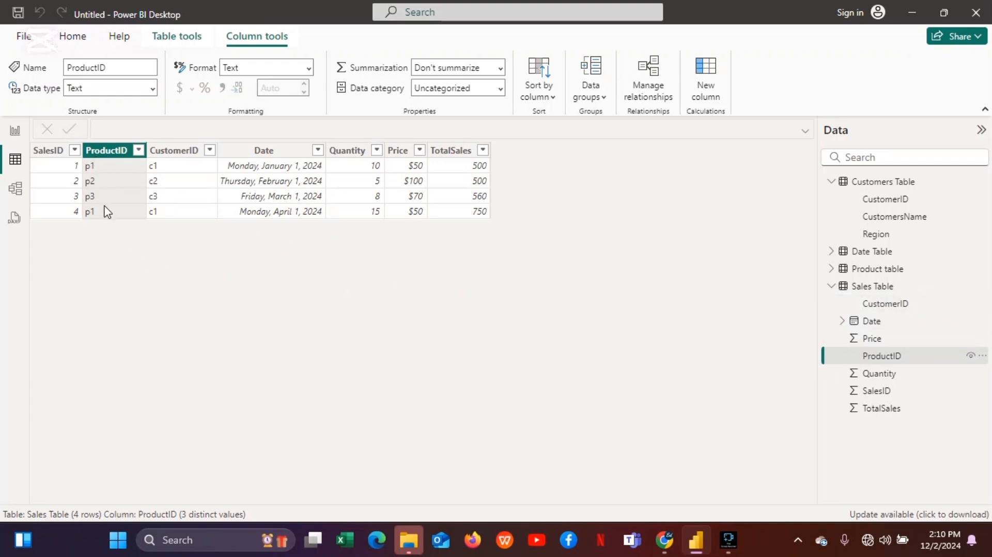
{"action": "left_click", "coordinate": [908, 278]}
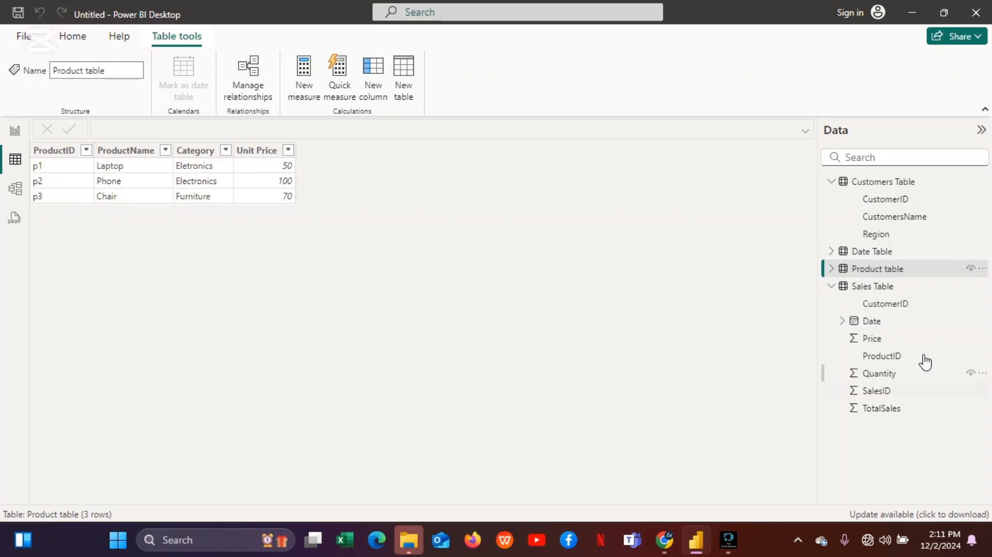
{"action": "left_click", "coordinate": [885, 289]}
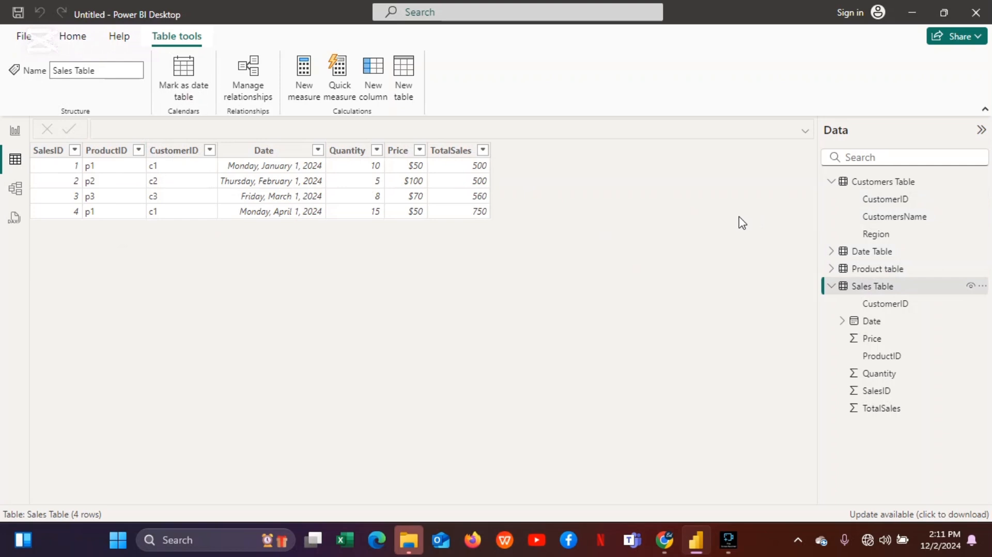
Open the model view and review the relationship between the Product table and the Sales Table on ProductID.
{"action": "left_click", "coordinate": [18, 191]}
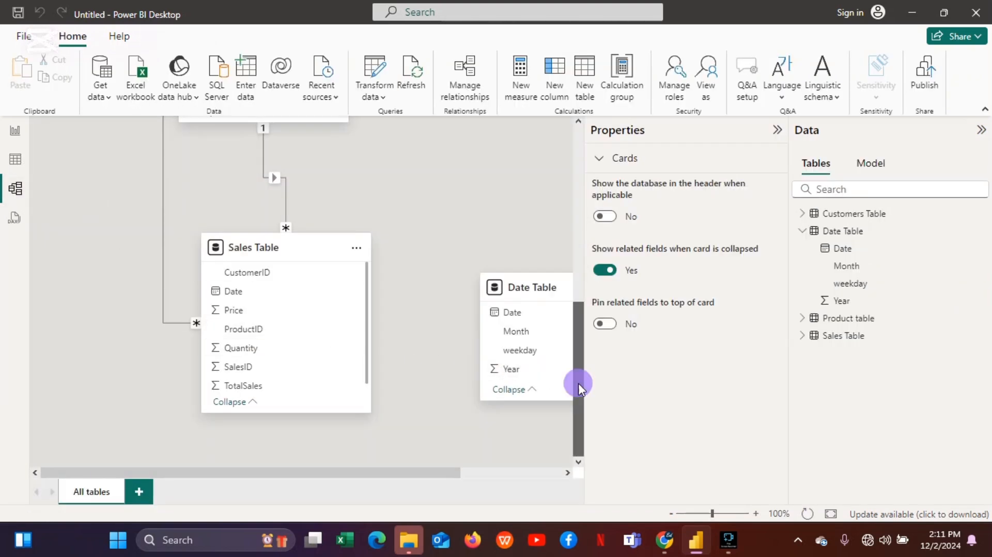
{"action": "left_click_drag", "start_coordinate": [578, 382], "coordinate": [581, 231]}
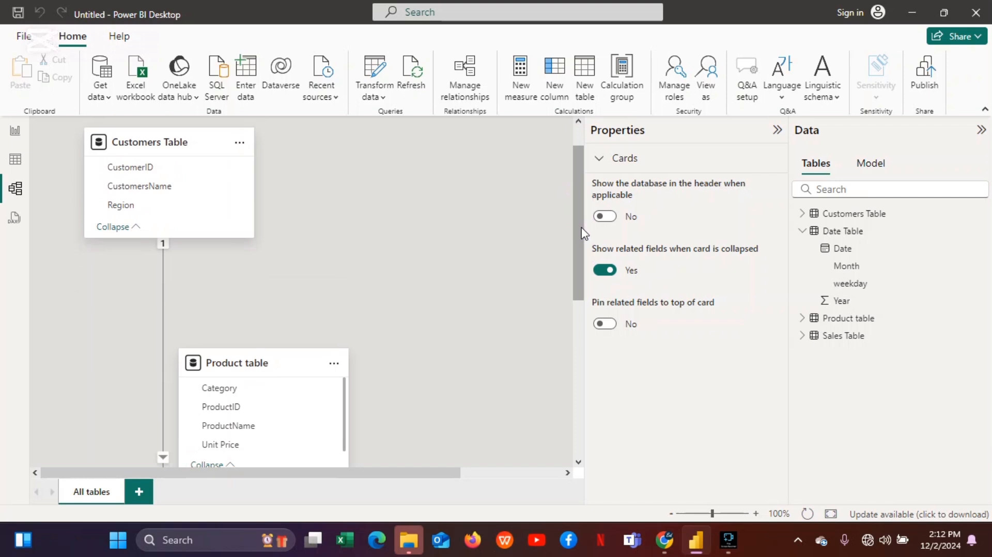
{"action": "left_click_drag", "start_coordinate": [581, 228], "coordinate": [544, 419]}
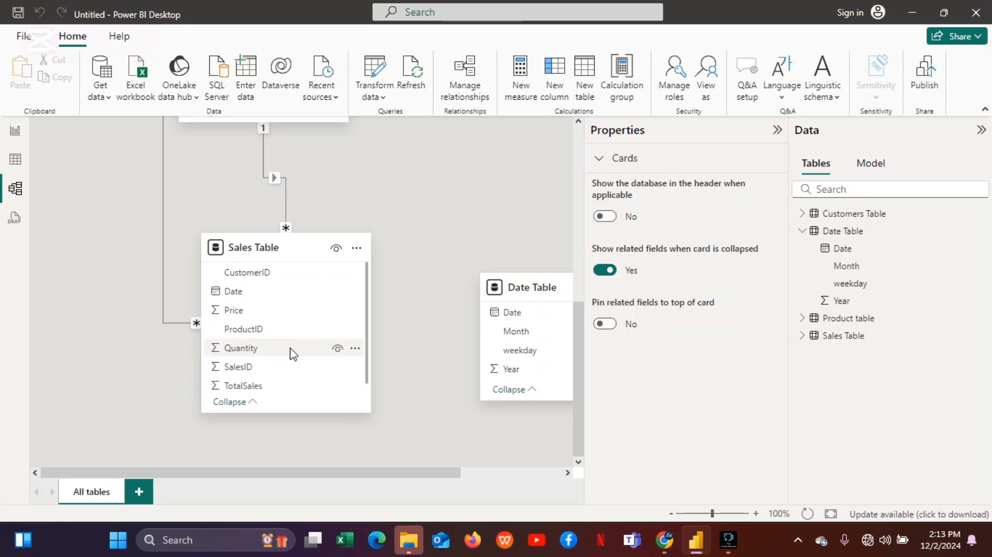
{"action": "mouse_move", "coordinate": [291, 350]}
{"action": "left_mouse_down"}
{"action": "mouse_move", "coordinate": [576, 348]}
{"action": "mouse_move", "coordinate": [264, 308]}
{"action": "mouse_move", "coordinate": [288, 354]}
{"action": "left_mouse_up"}
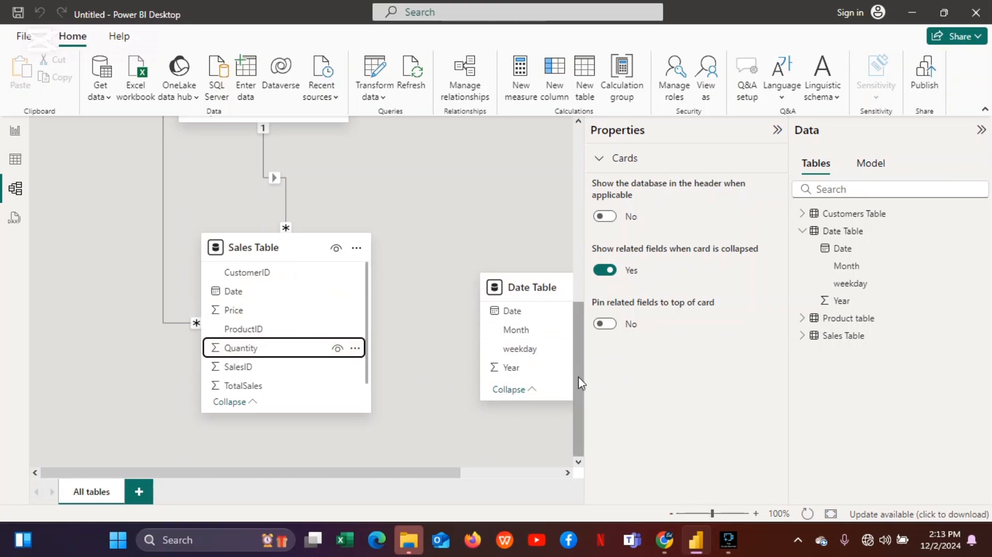
{"action": "left_click_drag", "start_coordinate": [578, 377], "coordinate": [562, 311]}
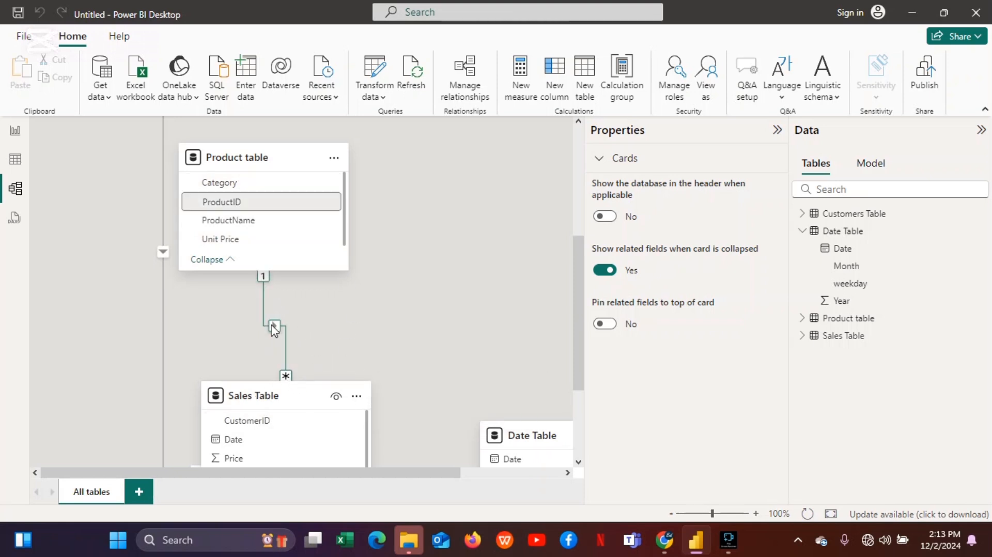
{"action": "left_click_drag", "start_coordinate": [576, 284], "coordinate": [553, 302]}
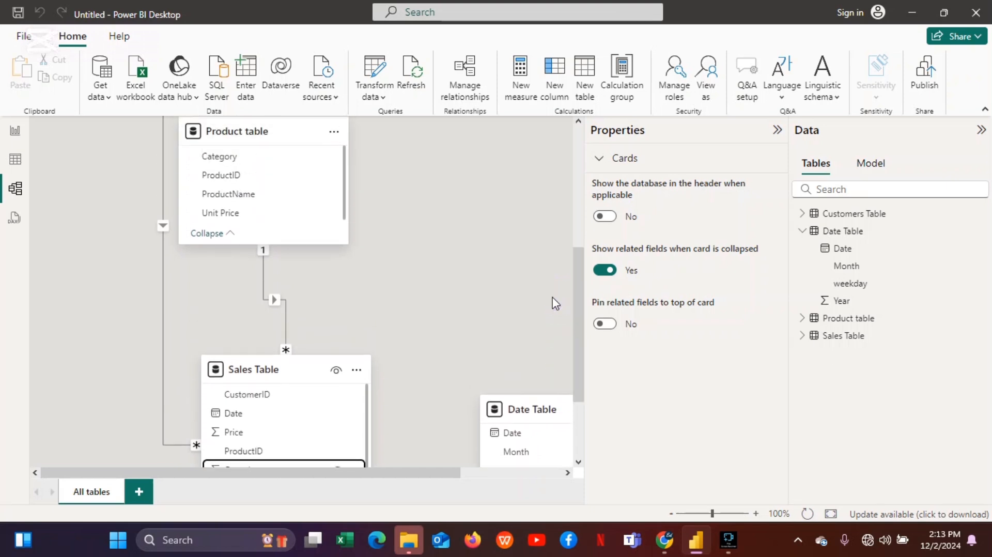
{"action": "double_click", "coordinate": [274, 301]}
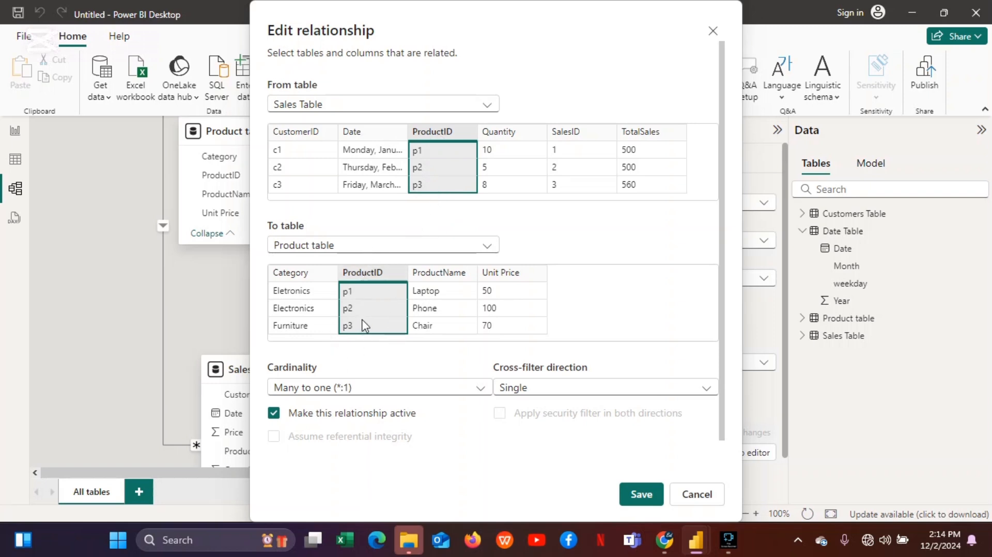
{"action": "left_click", "coordinate": [640, 492]}
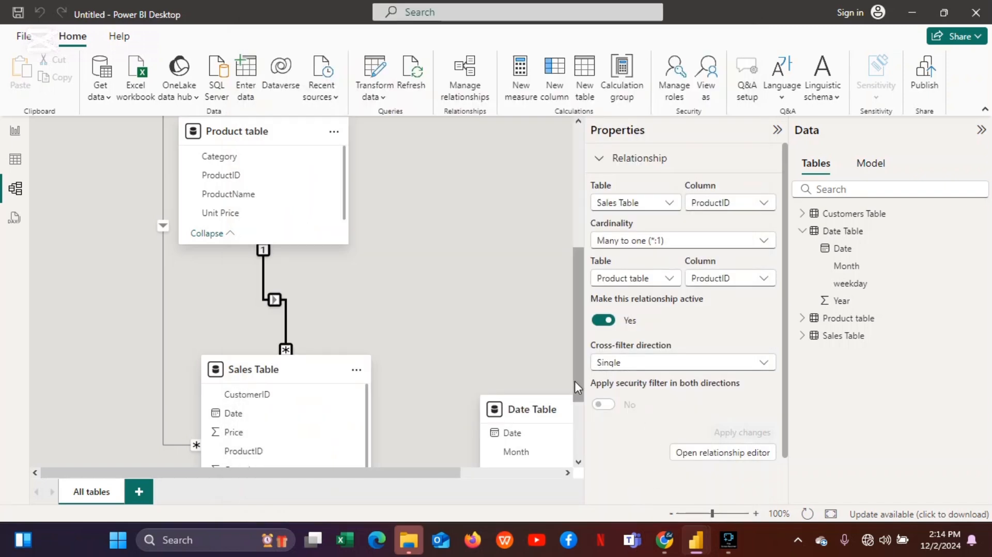
Review the relationship between the Customers Table and the Sales Table on CustomerID.
{"action": "left_click_drag", "start_coordinate": [578, 380], "coordinate": [538, 294]}
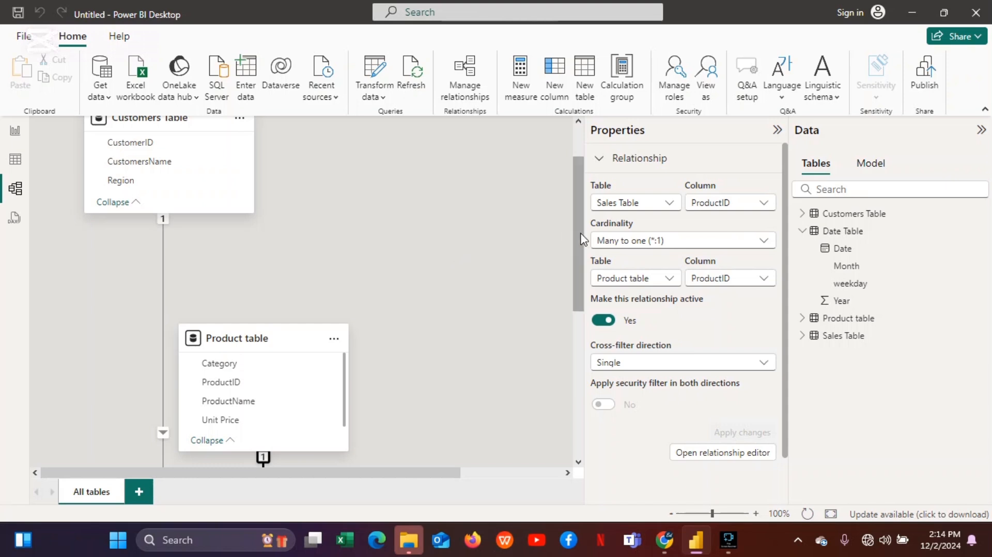
{"action": "left_click_drag", "start_coordinate": [581, 239], "coordinate": [576, 326]}
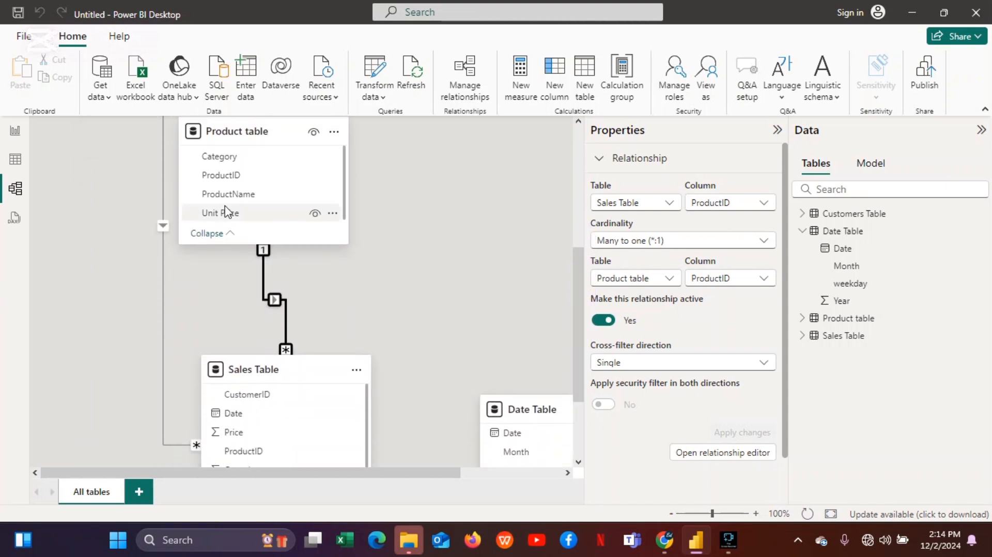
{"action": "double_click", "coordinate": [162, 229]}
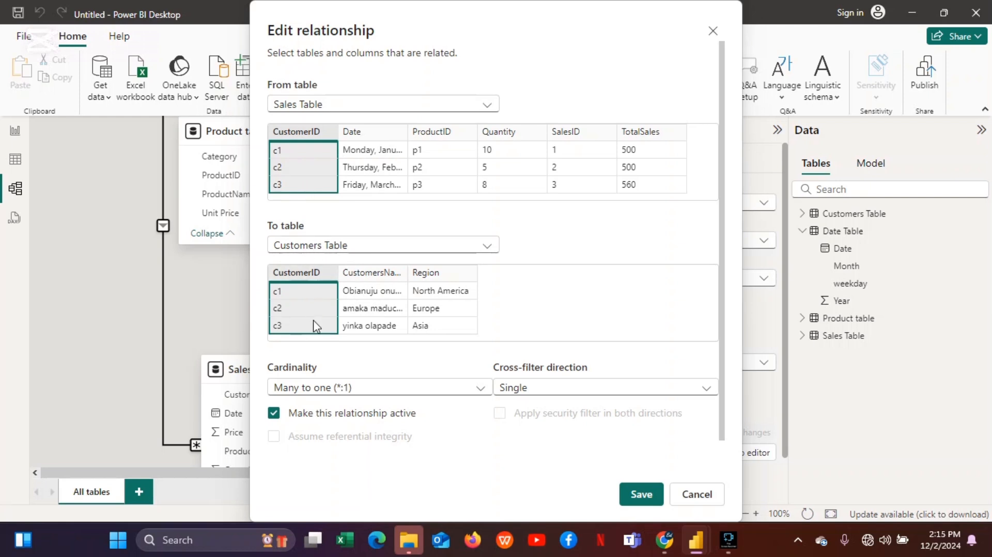
{"action": "left_click", "coordinate": [641, 494]}
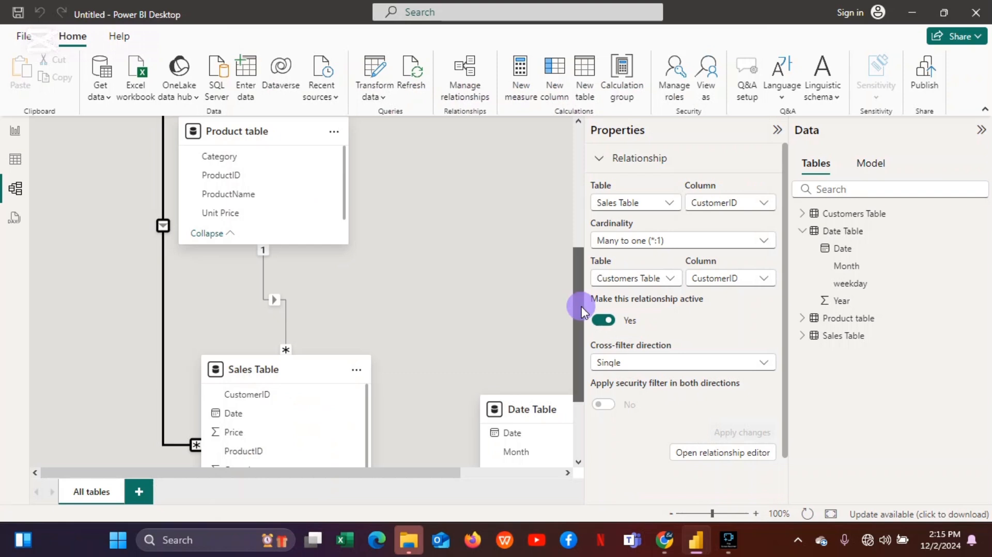
Relate the Sales Table's Date to the Date Table's Date as one-to-one with both-direction cross-filtering.
{"action": "left_click_drag", "start_coordinate": [581, 306], "coordinate": [582, 349]}
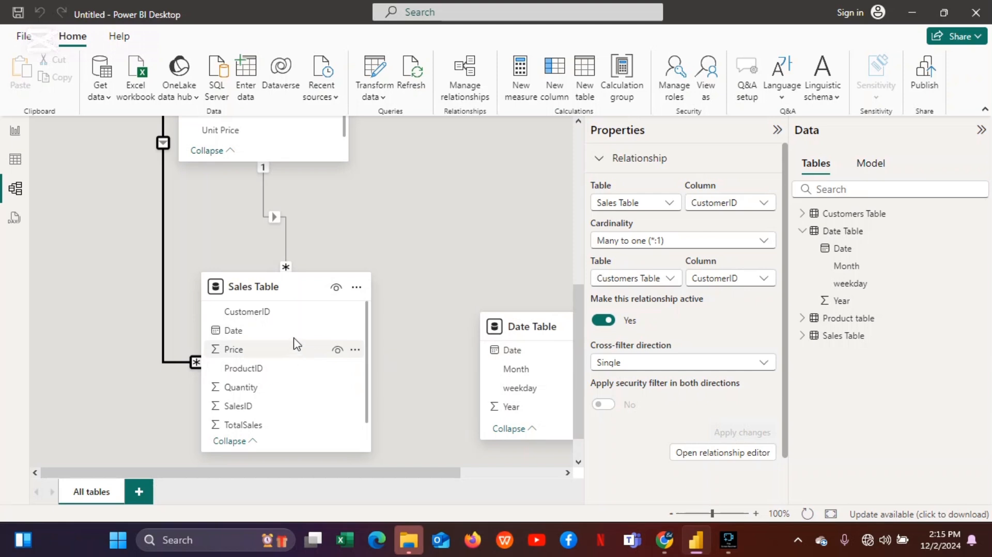
{"action": "left_click_drag", "start_coordinate": [259, 333], "coordinate": [534, 347]}
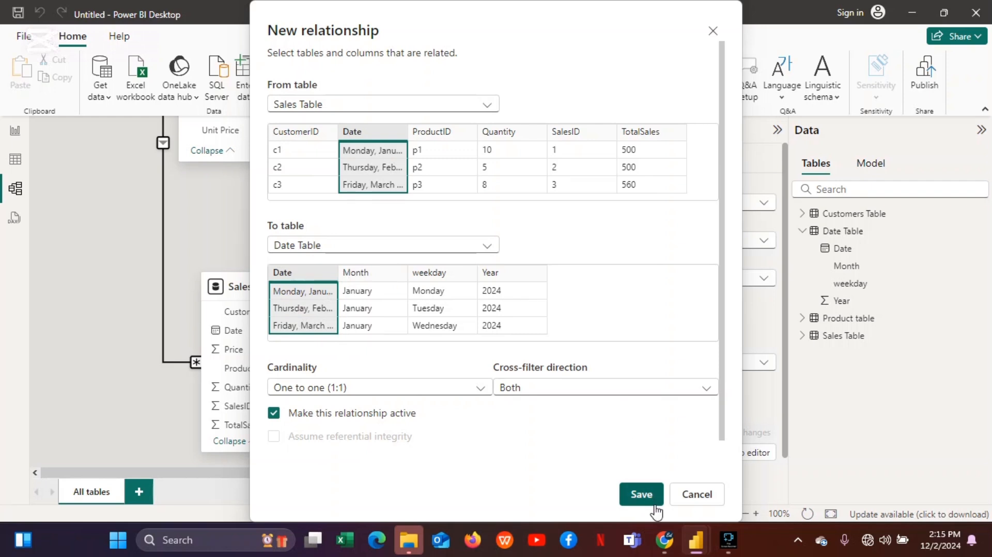
{"action": "left_click", "coordinate": [641, 494]}
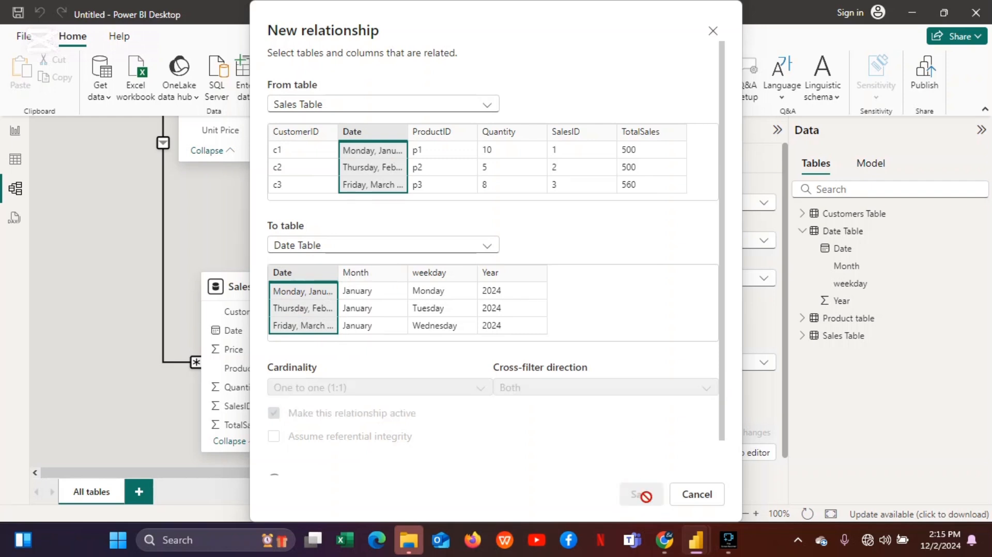
{"action": "left_click", "coordinate": [698, 499]}
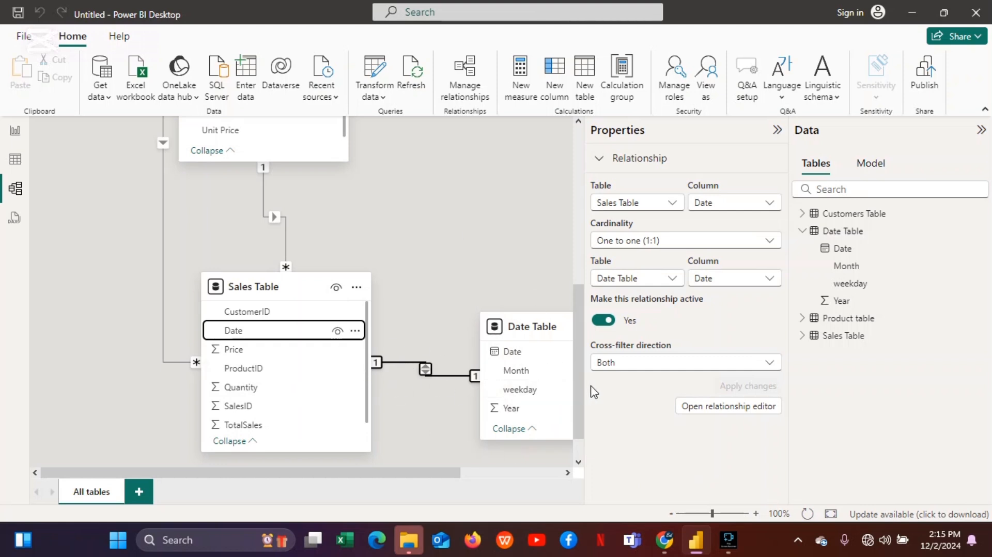
In the report view, create a new measure in the Sales Table named Total sales.
{"action": "left_click_drag", "start_coordinate": [577, 390], "coordinate": [576, 327]}
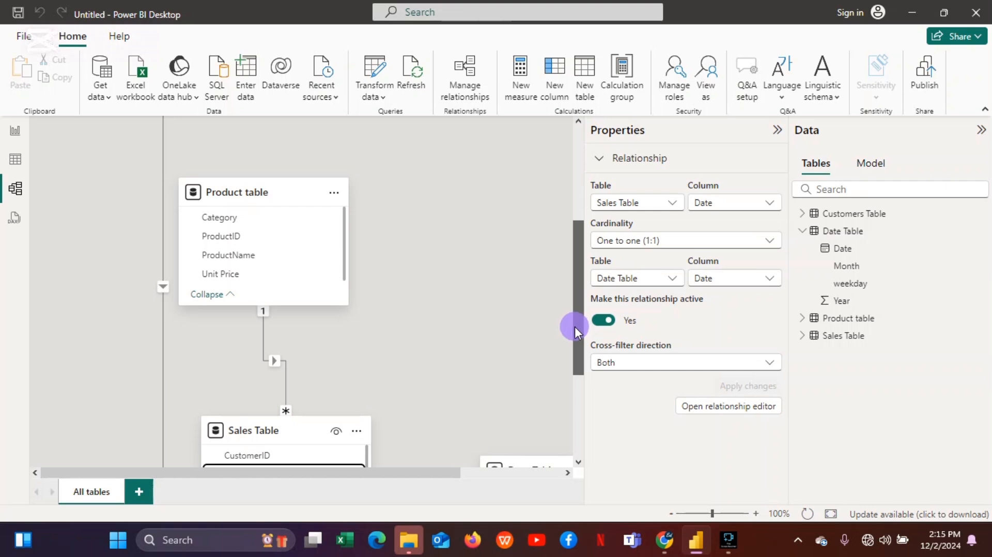
{"action": "left_click_drag", "start_coordinate": [574, 327], "coordinate": [553, 176]}
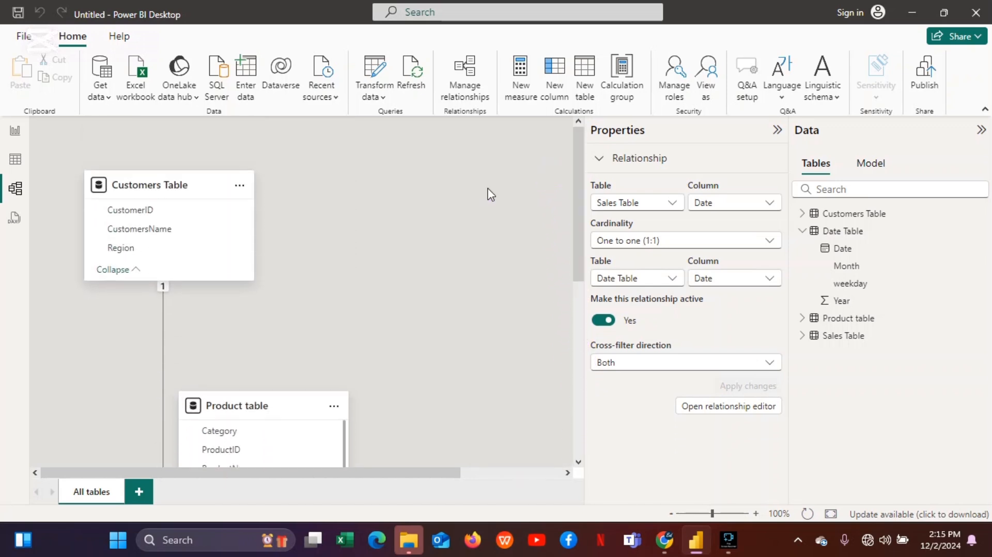
{"action": "left_click", "coordinate": [15, 140]}
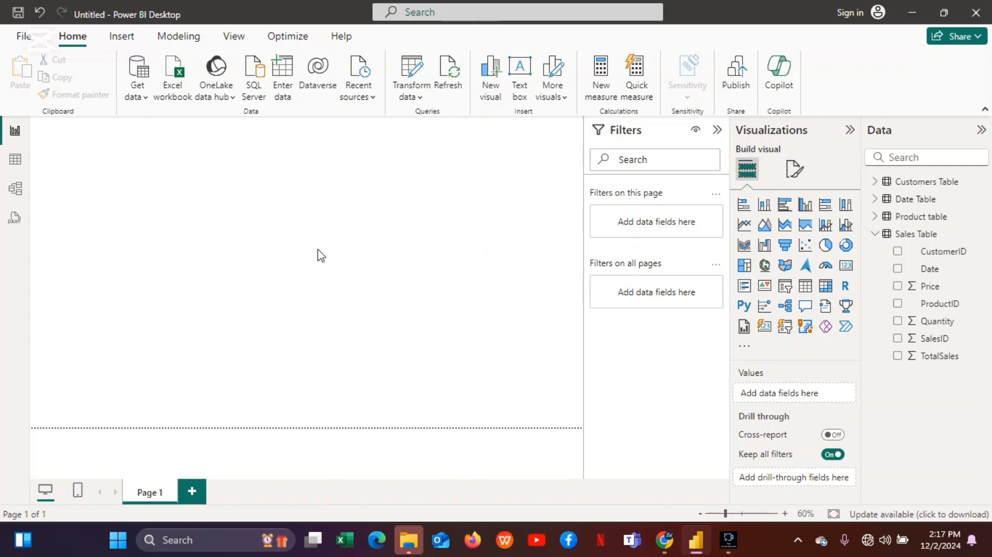
{"action": "right_click", "coordinate": [915, 239]}
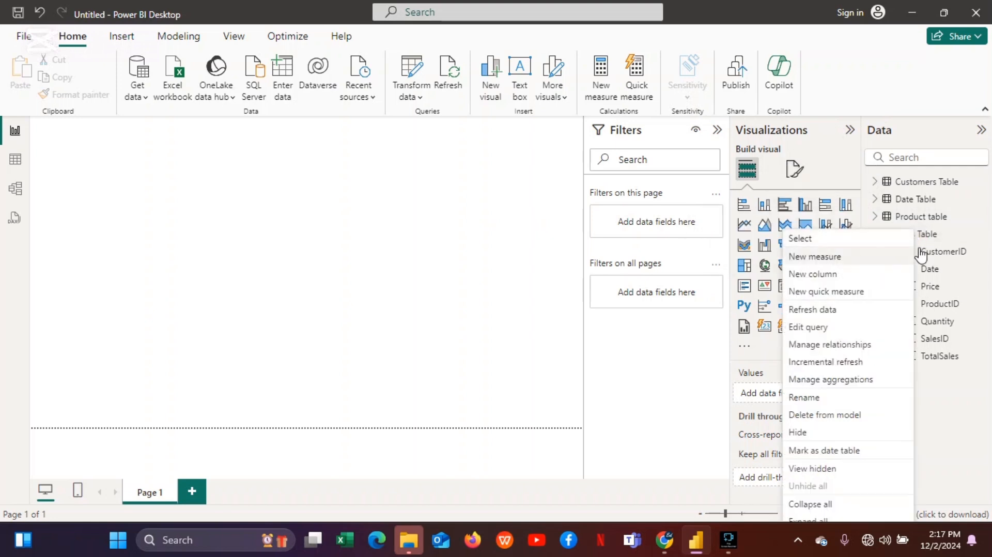
{"action": "left_click", "coordinate": [962, 238]}
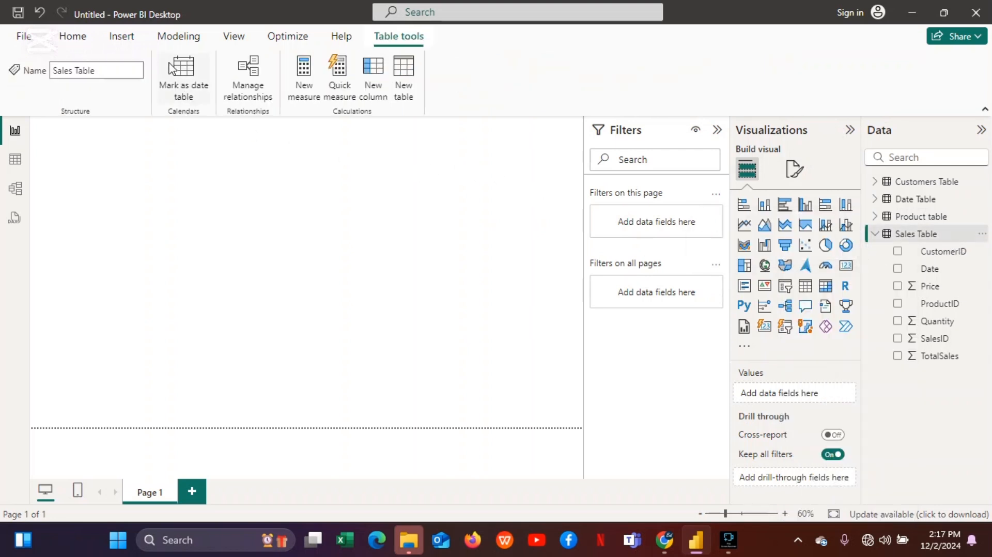
{"action": "left_click", "coordinate": [87, 42]}
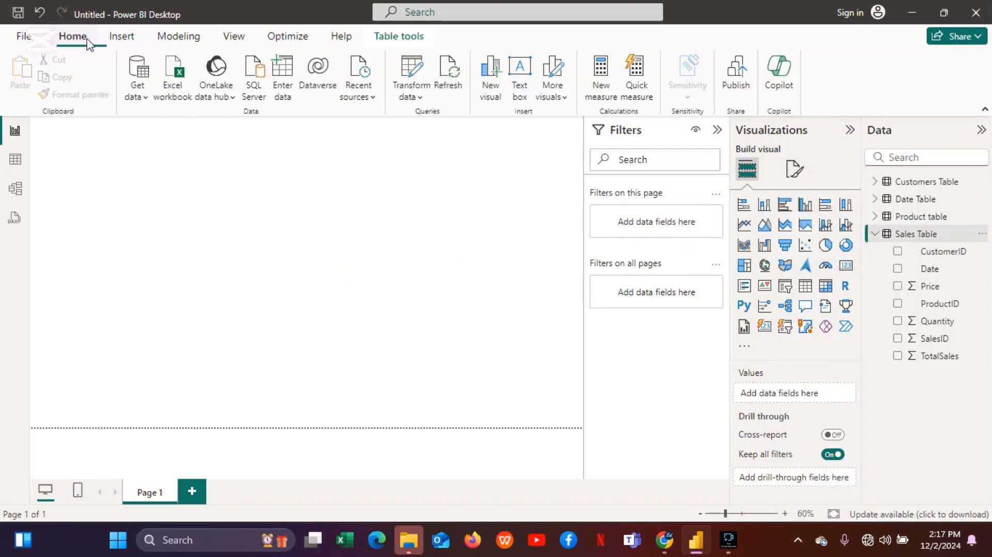
{"action": "left_click", "coordinate": [602, 105]}
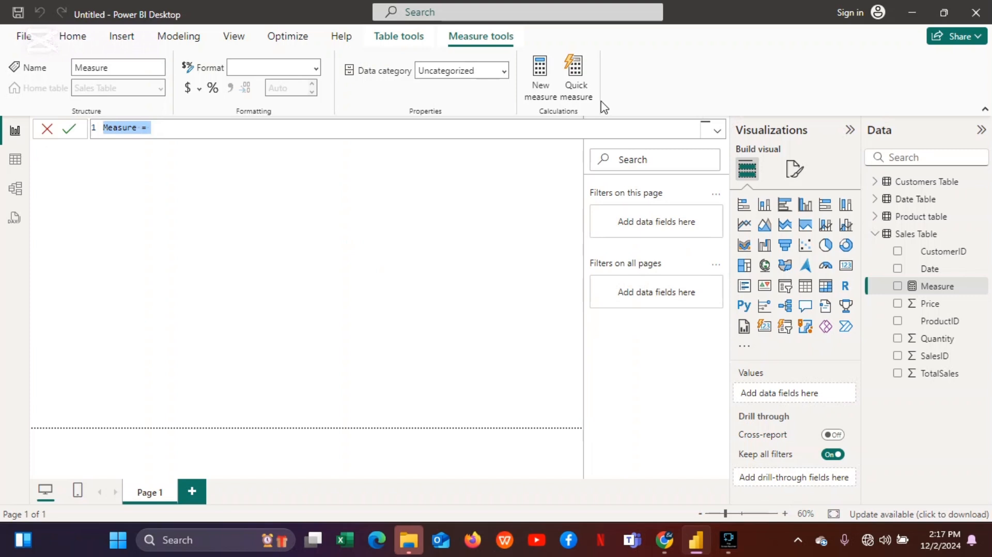
{"action": "key", "text": "BackSpace"}
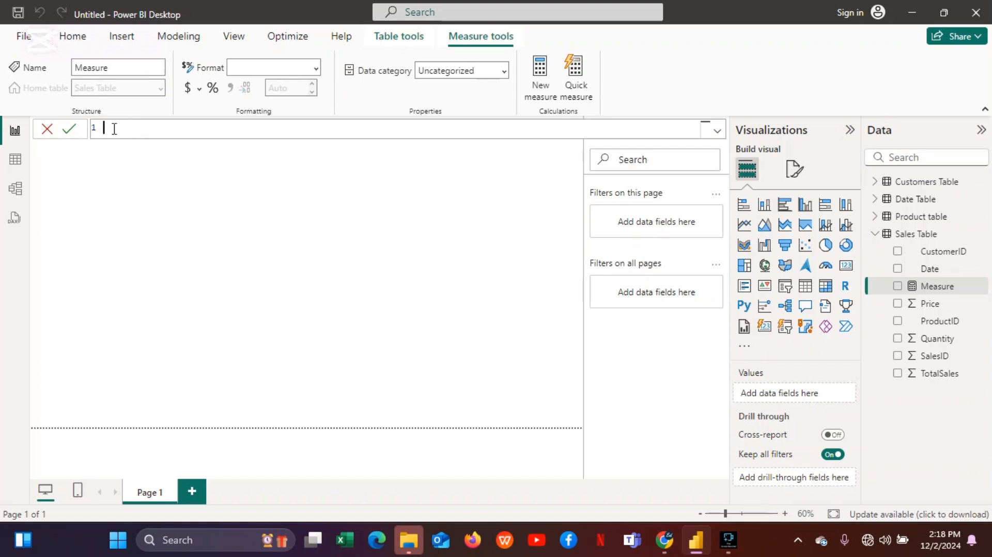
{"action": "type", "text": "Total sales"}
Complete the measure formula as Total sales = SUM('Sales Table'[TotalSales]) and commit it.
{"action": "double_click", "coordinate": [156, 127]}
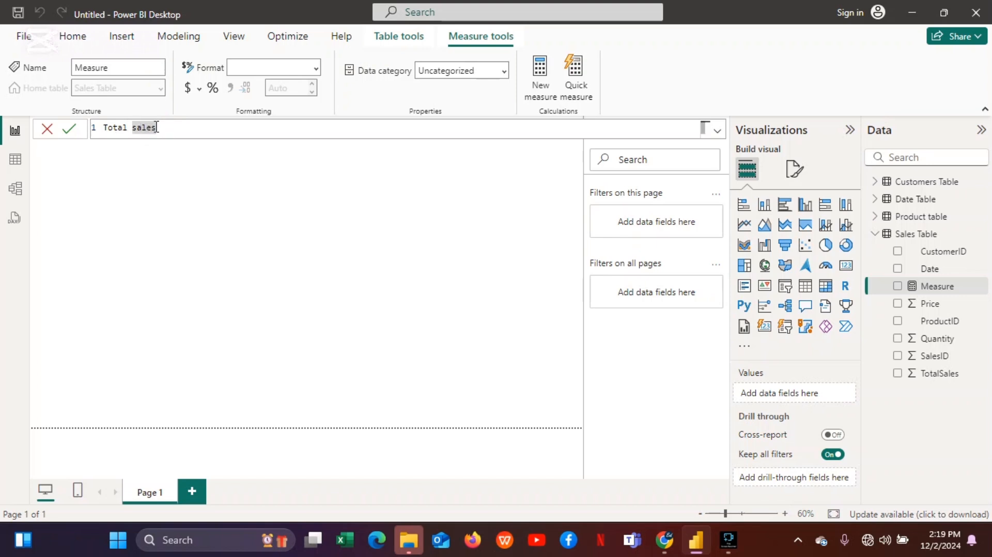
{"action": "left_click", "coordinate": [156, 127]}
{"action": "left_click", "coordinate": [157, 127]}
{"action": "type", "text": "=sum"}
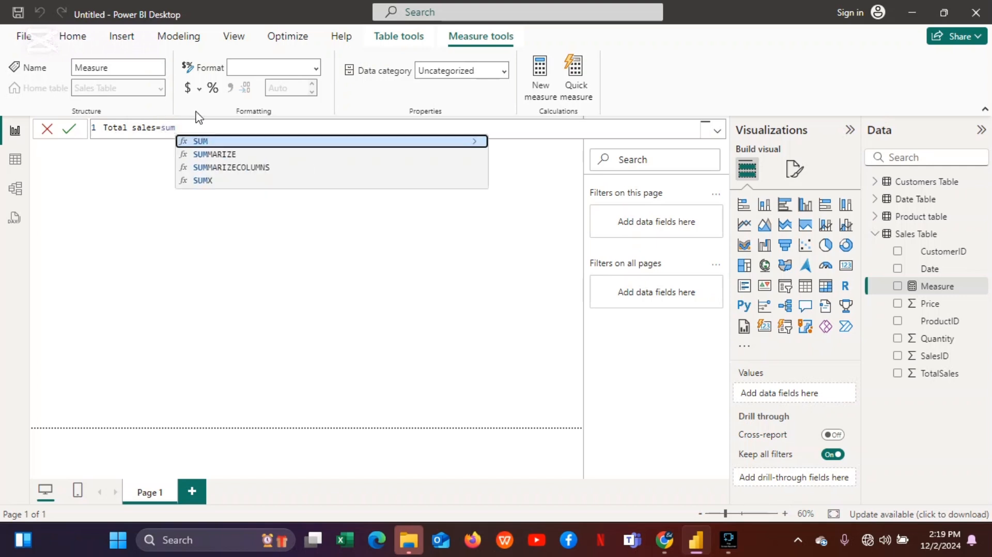
{"action": "left_click", "coordinate": [230, 141]}
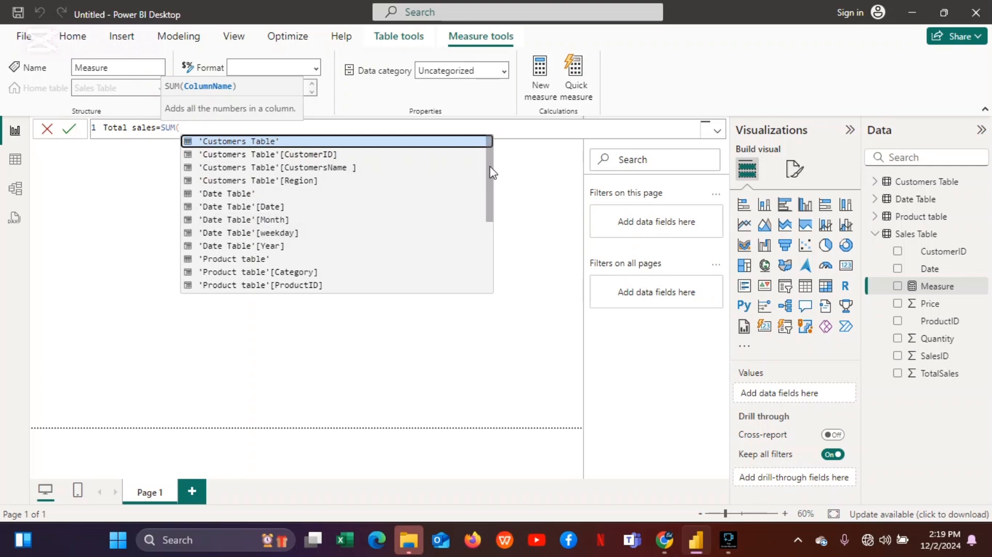
{"action": "left_click_drag", "start_coordinate": [487, 170], "coordinate": [491, 250]}
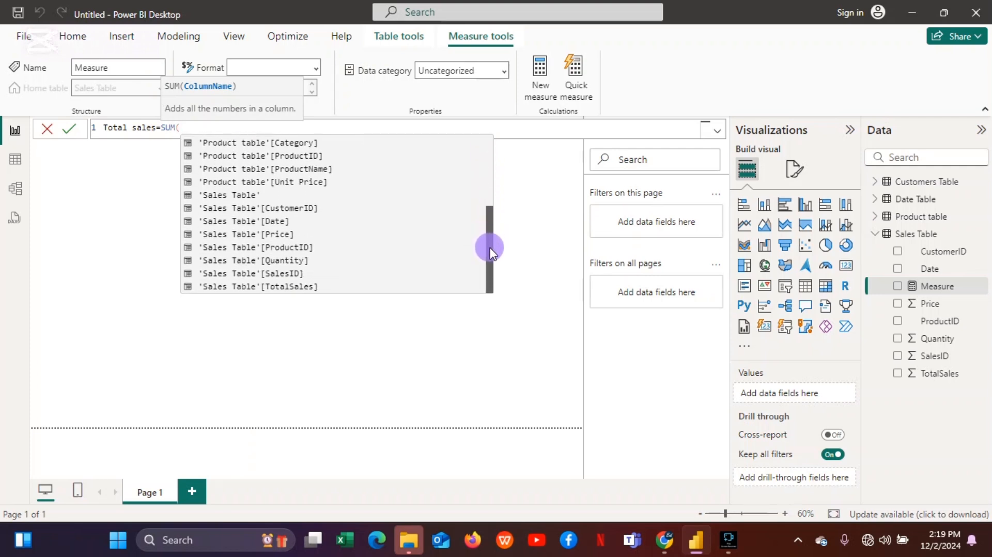
{"action": "left_click", "coordinate": [296, 288]}
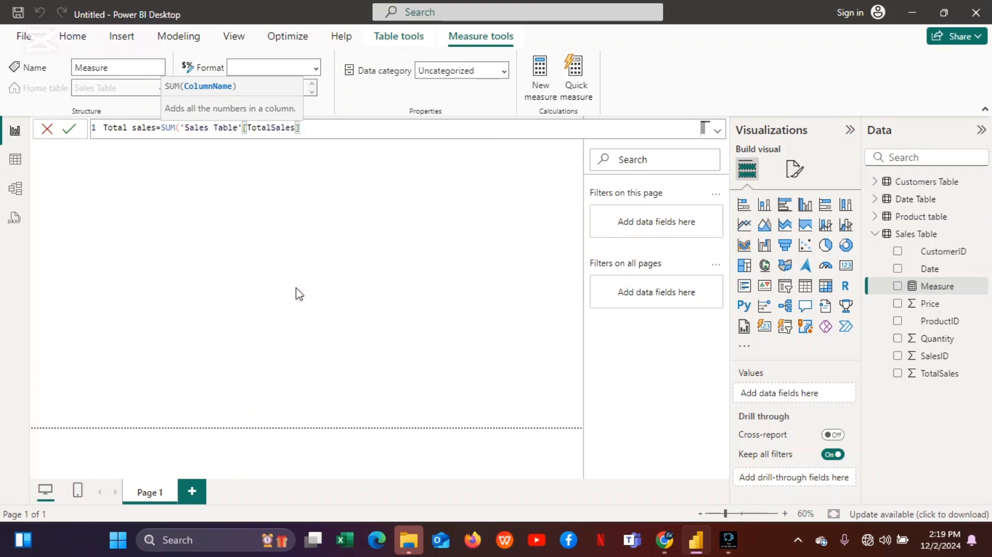
{"action": "left_click", "coordinate": [71, 132]}
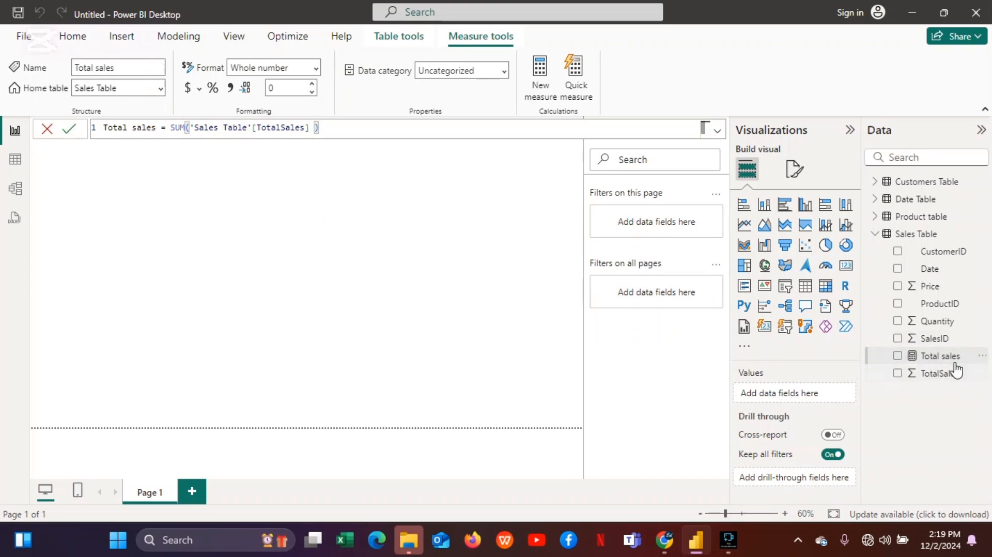
Show the Total sales measure in a small card visual on the page, then reselect the measure.
{"action": "left_click", "coordinate": [897, 356]}
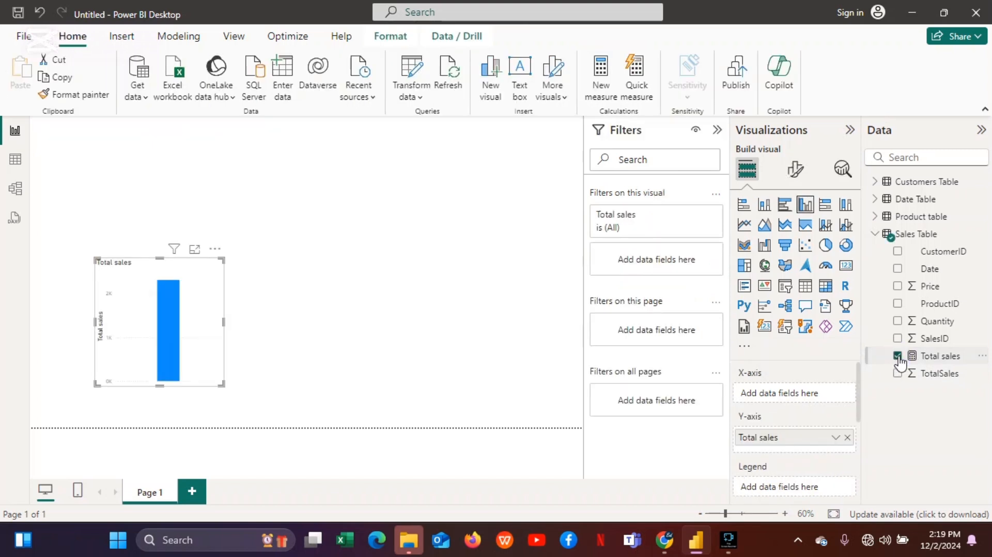
{"action": "left_click", "coordinate": [849, 271]}
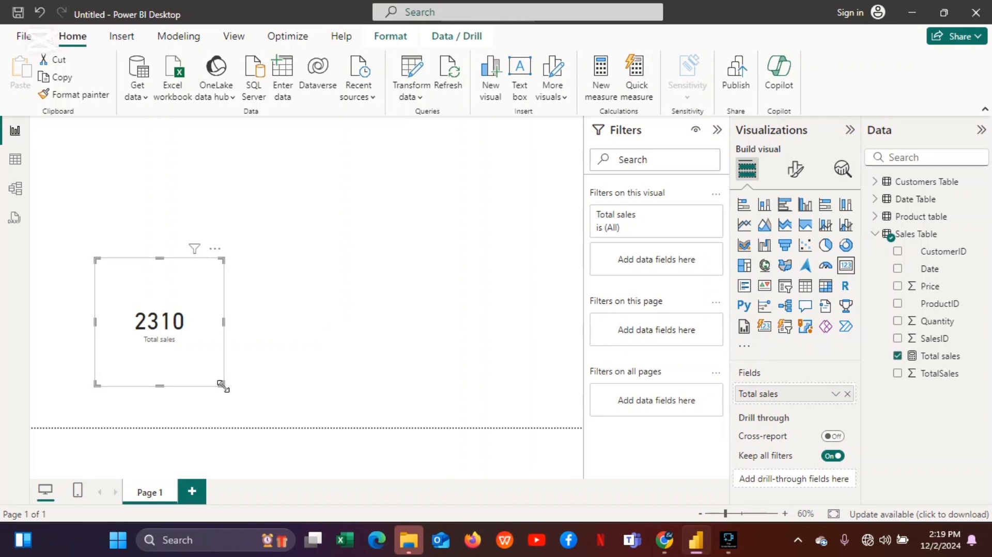
{"action": "left_click_drag", "start_coordinate": [220, 384], "coordinate": [120, 140]}
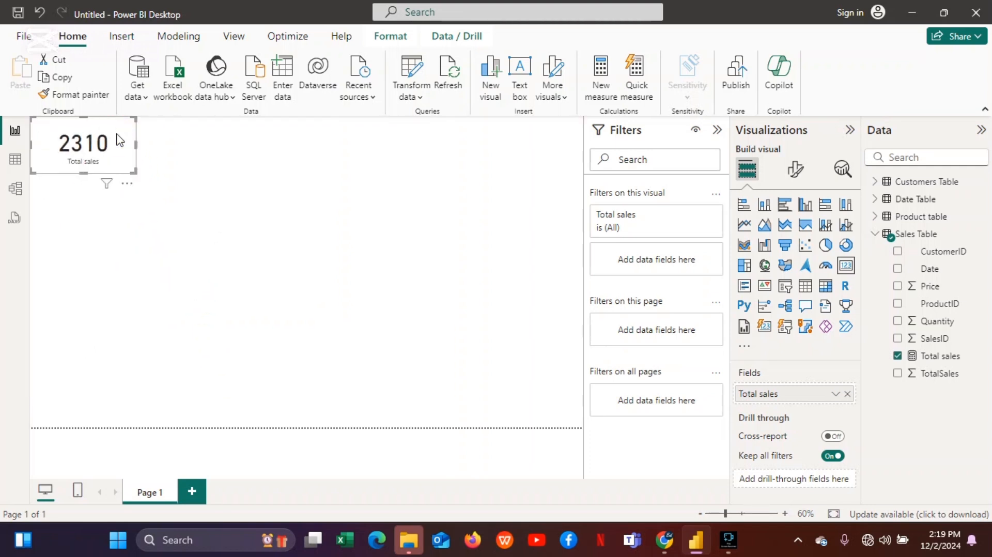
{"action": "left_click", "coordinate": [263, 162]}
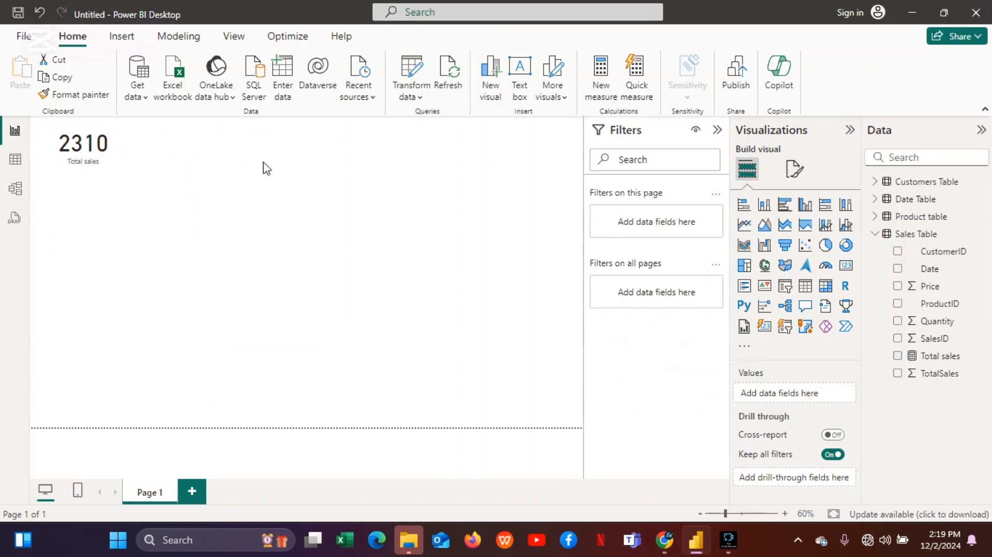
{"action": "left_click", "coordinate": [924, 357]}
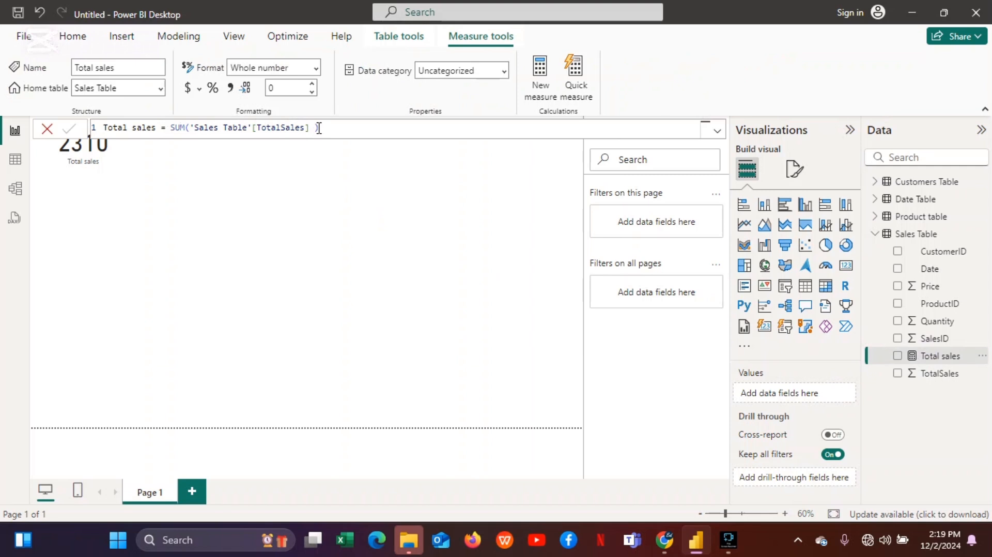
Create a new measure and name it Total Quantity Sold.
{"action": "left_click", "coordinate": [275, 182]}
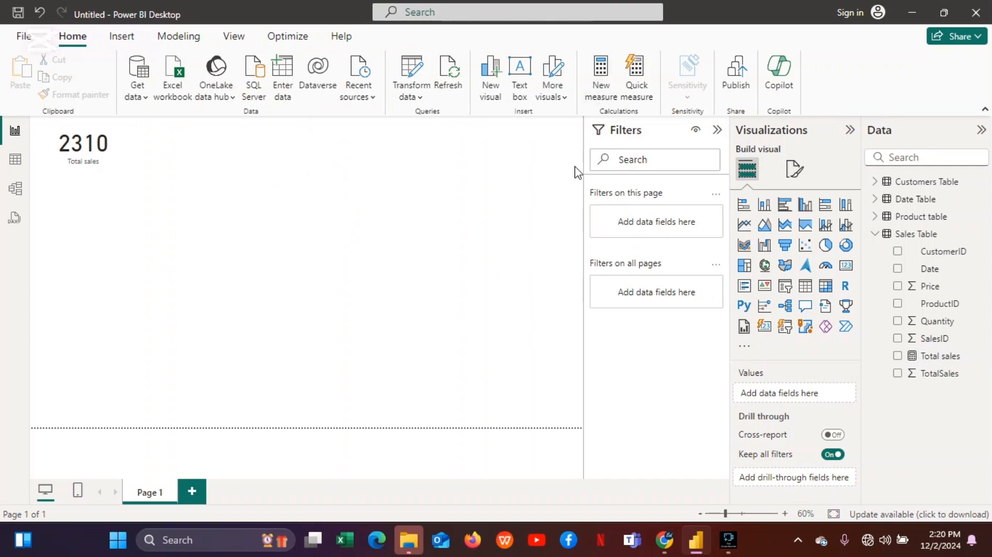
{"action": "left_click", "coordinate": [607, 103]}
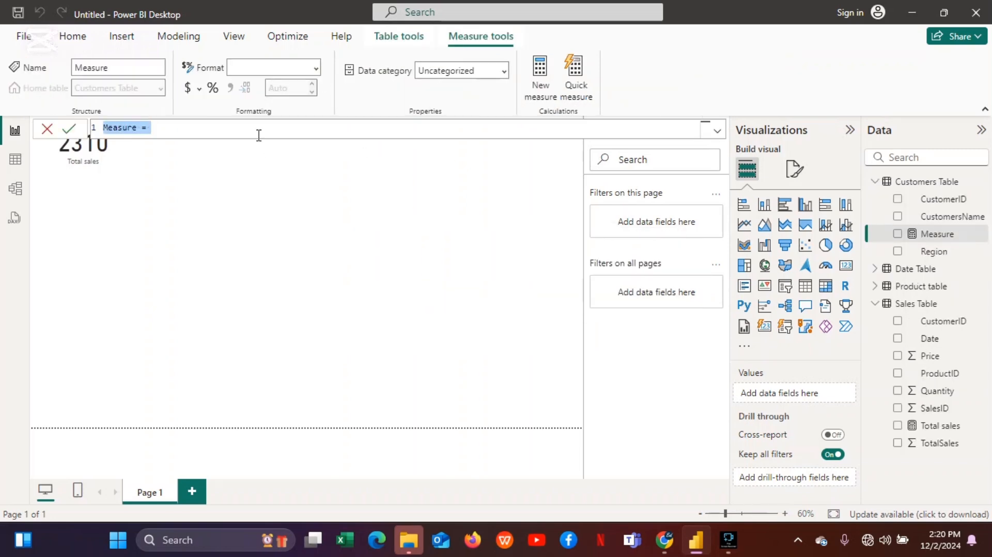
{"action": "key", "text": "BackSpace"}
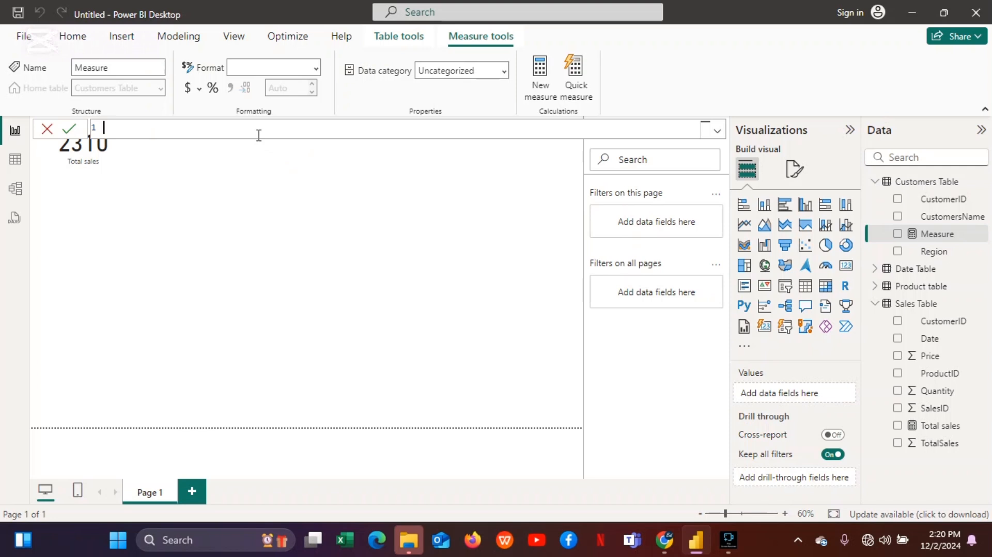
{"action": "type", "text": "Total Quantity Sold="}
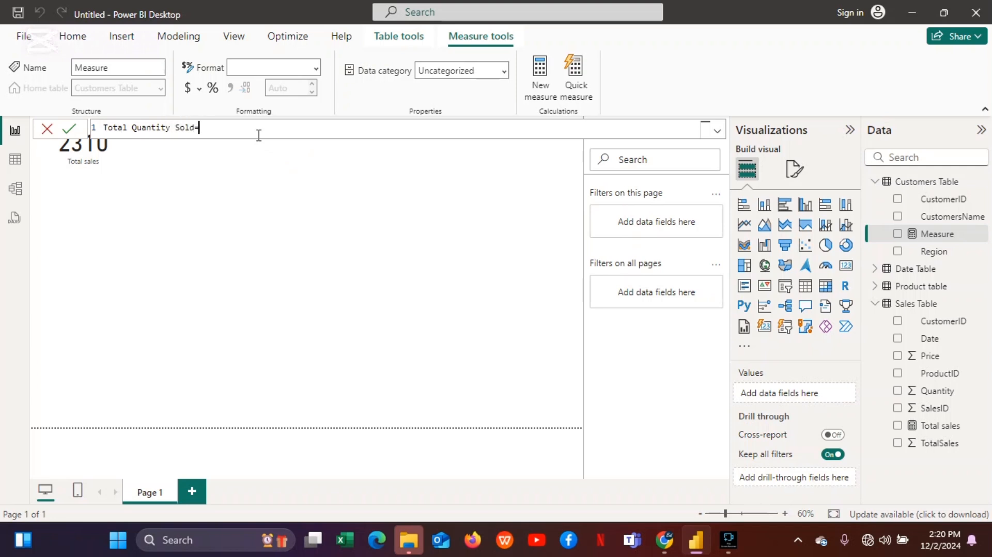
{"action": "type", "text": "sum"}
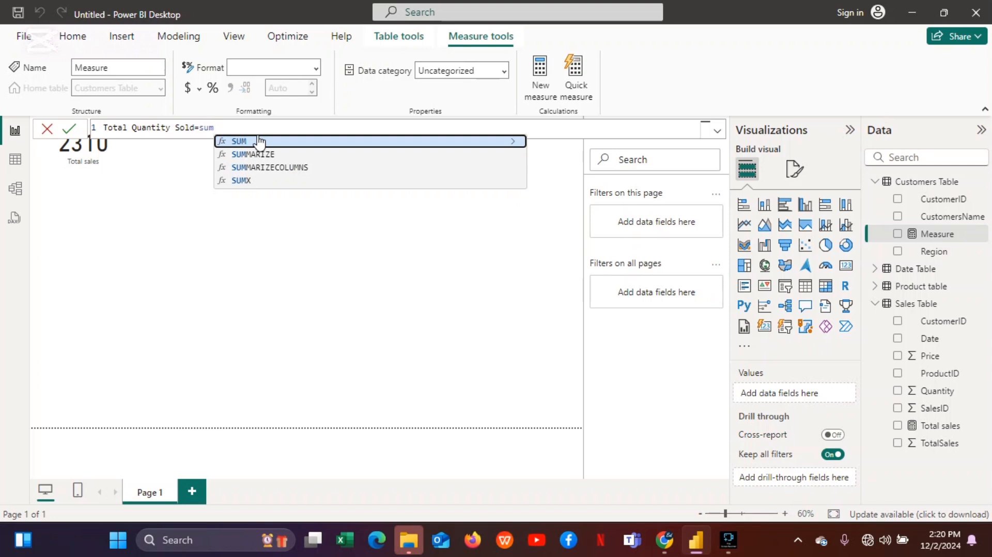
Define the measure as SUM('Sales Table'[Quantity]) and commit it.
{"action": "left_click", "coordinate": [257, 139]}
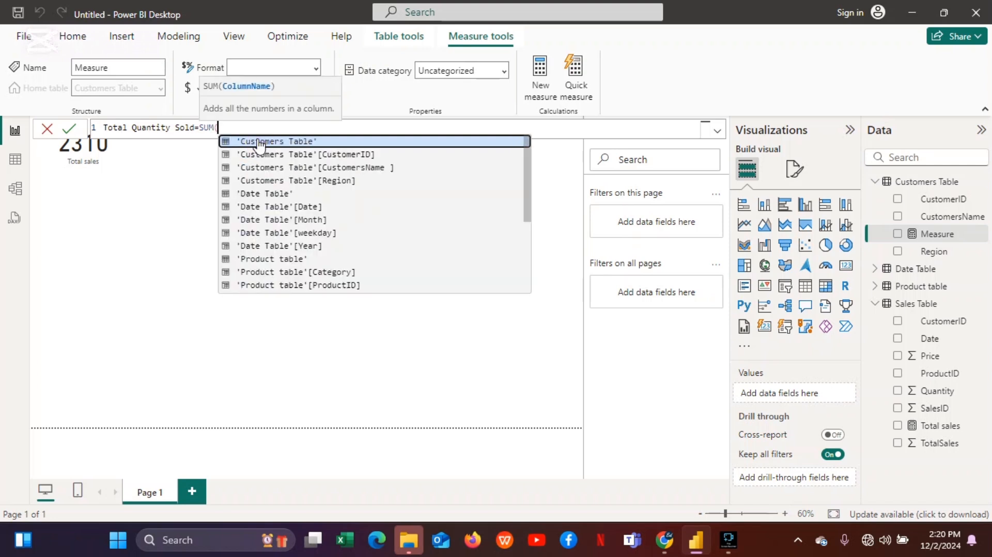
{"action": "left_click_drag", "start_coordinate": [525, 179], "coordinate": [514, 294]}
{"action": "left_click", "coordinate": [313, 260]}
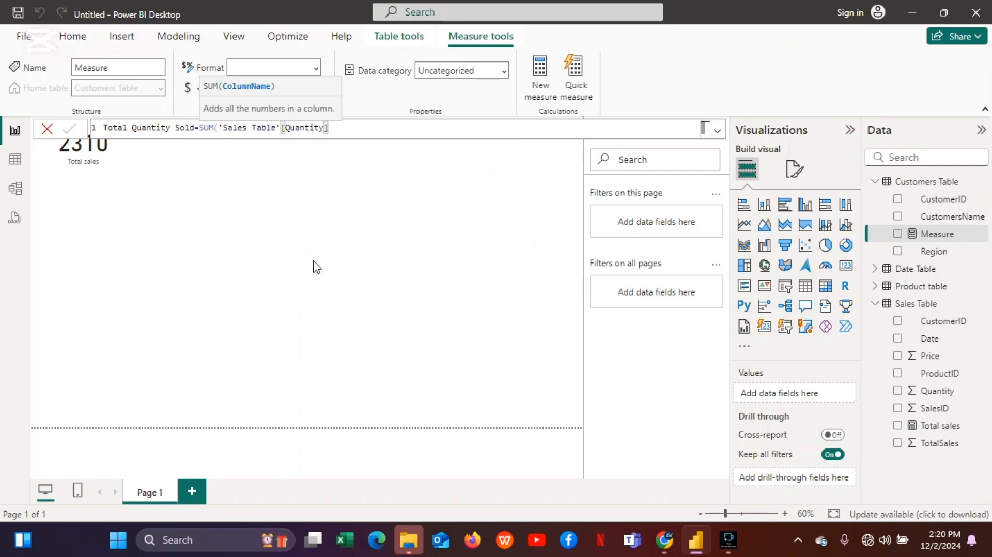
{"action": "key", "text": "Return"}
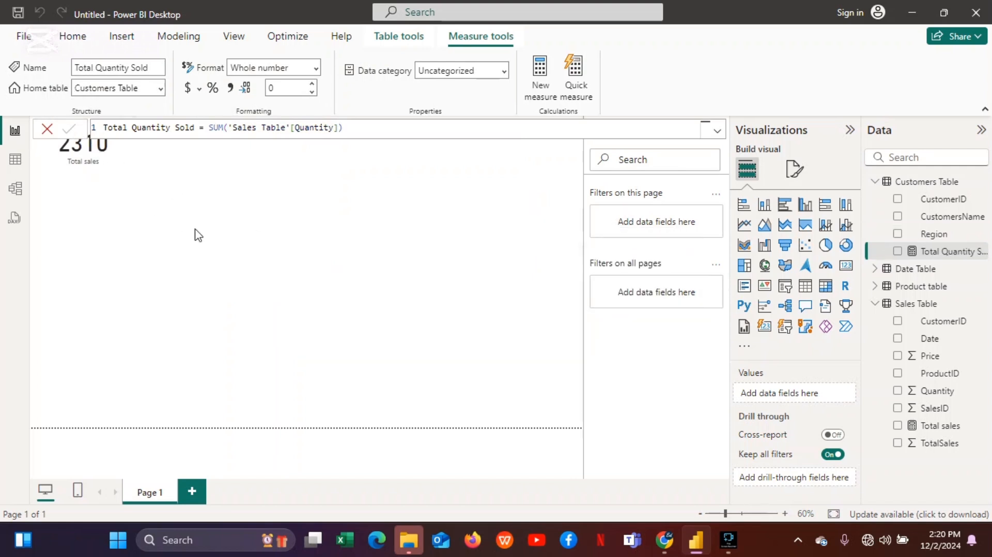
Show Total Quantity Sold as a card visual placed beside the Total sales card.
{"action": "left_click", "coordinate": [898, 252]}
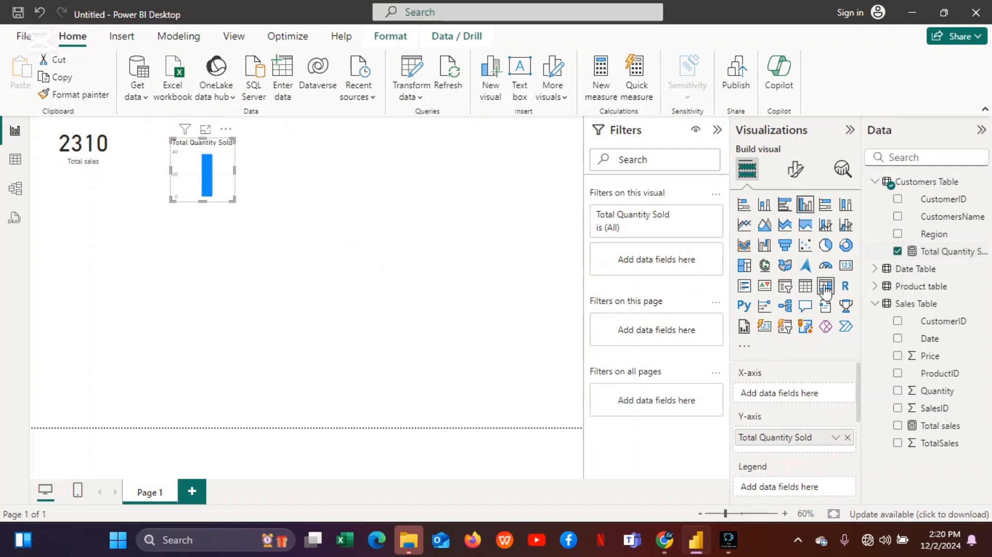
{"action": "left_click", "coordinate": [846, 266]}
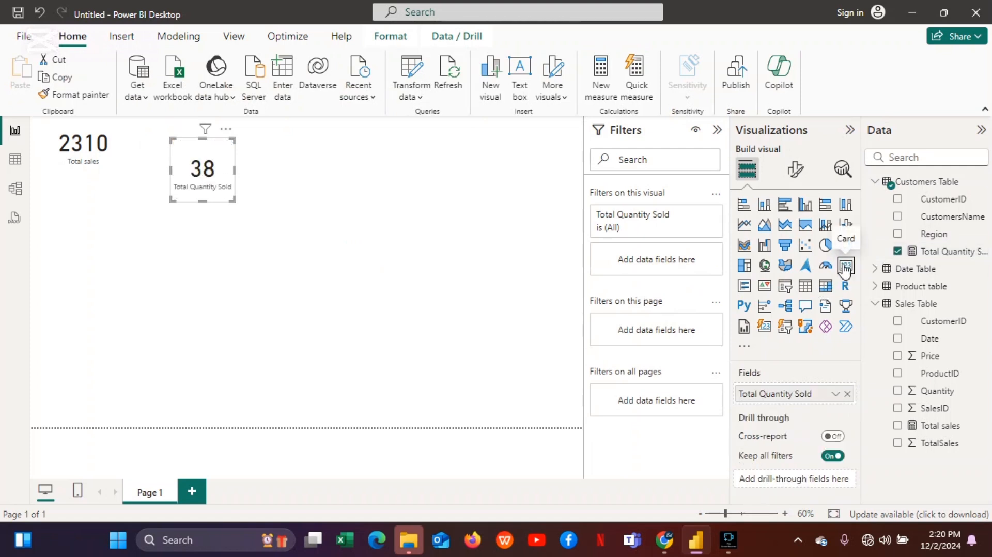
{"action": "left_click_drag", "start_coordinate": [233, 200], "coordinate": [170, 141]}
{"action": "left_click", "coordinate": [260, 171]}
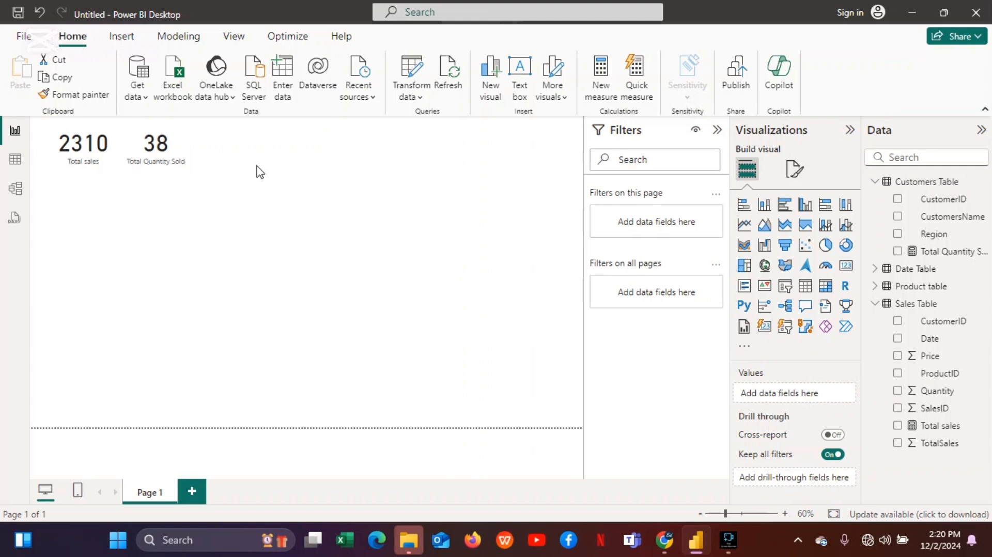
{"action": "left_click", "coordinate": [441, 211]}
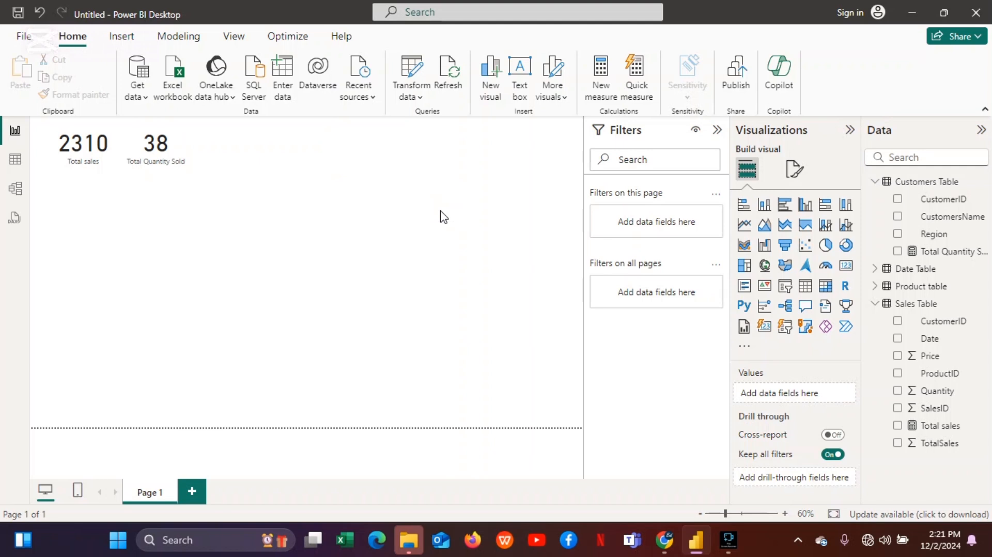
Create another new measure named Sales_by_region.
{"action": "left_click", "coordinate": [603, 95]}
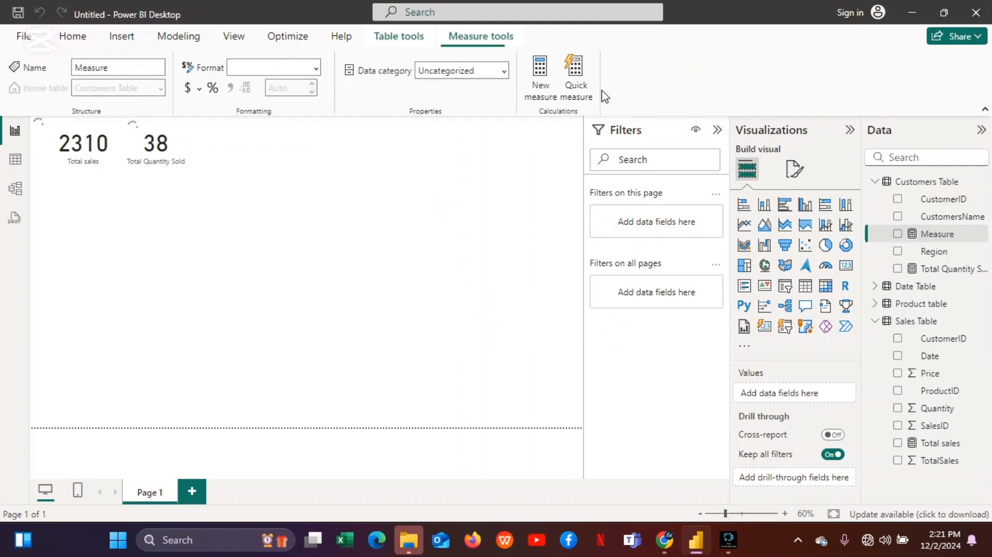
{"action": "key", "text": "BackSpace"}
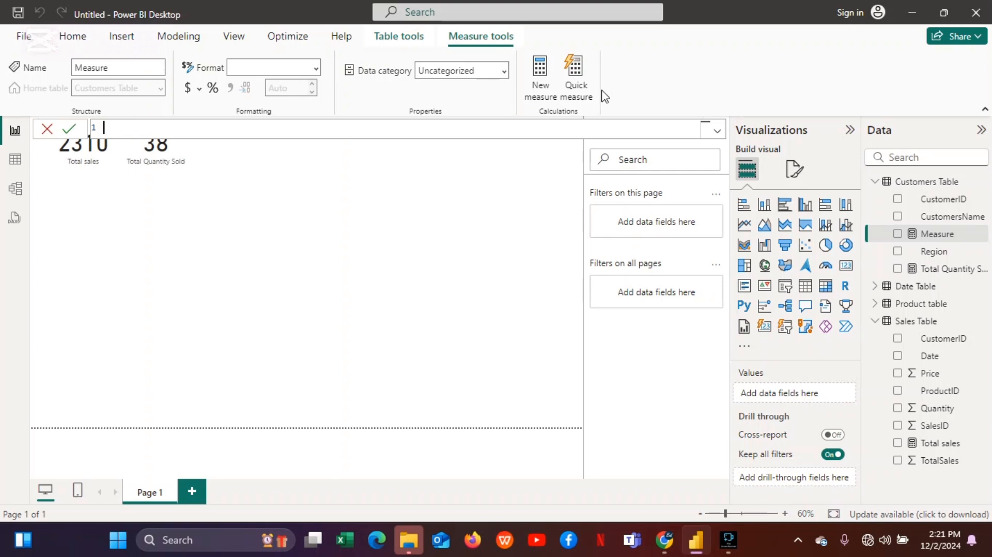
{"action": "type", "text": "Sales_by_region=sum"}
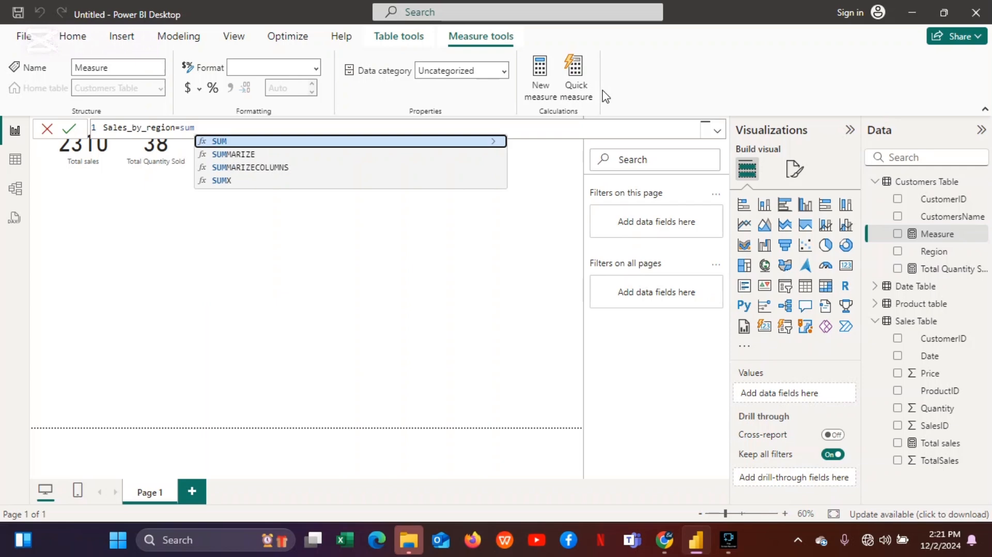
Define Sales_by_region as SUMX('Sales Table','Sales Table'[Quantity] *'Sales Table'[Price]) and commit it.
{"action": "left_click", "coordinate": [221, 180]}
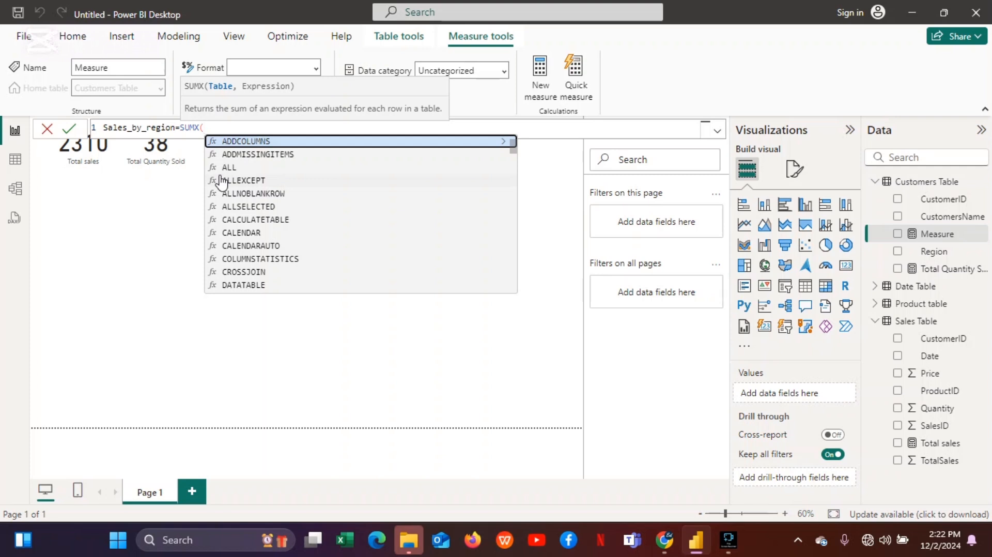
{"action": "type", "text": "sa"}
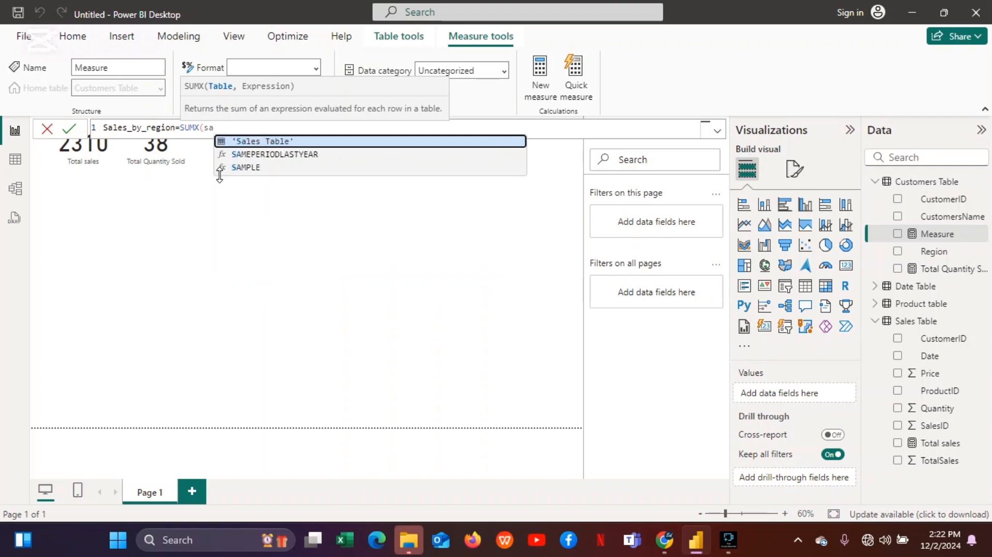
{"action": "left_click", "coordinate": [262, 141]}
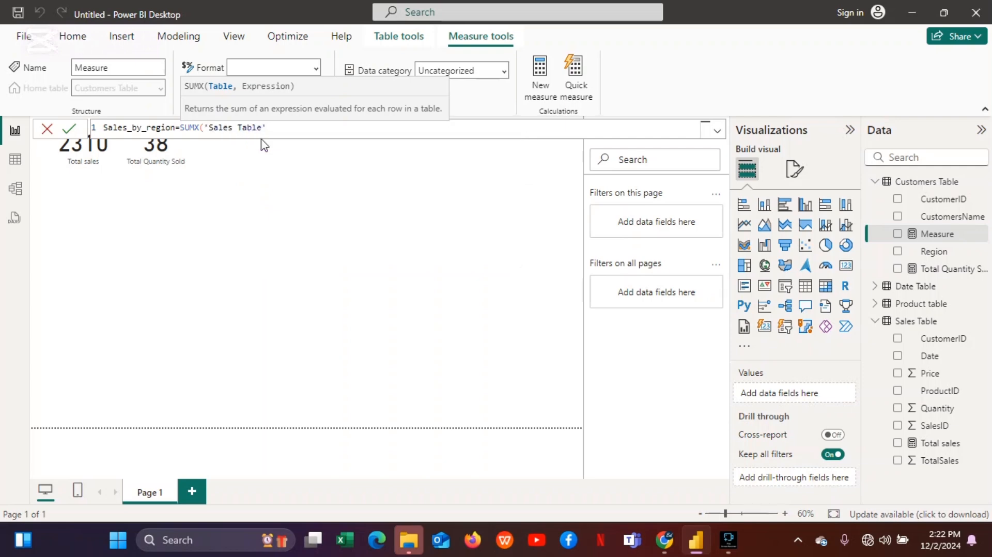
{"action": "type", "text": ",q"}
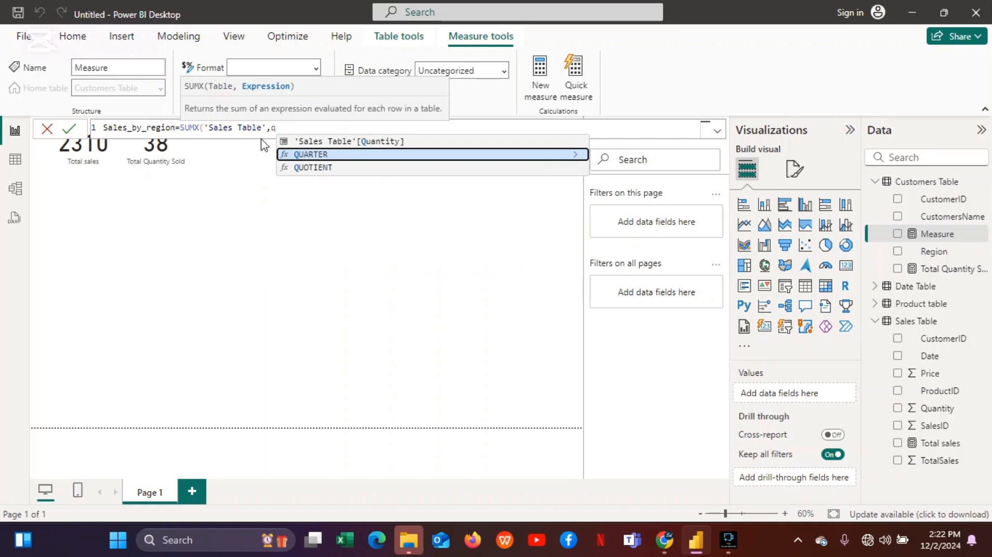
{"action": "left_click", "coordinate": [314, 142]}
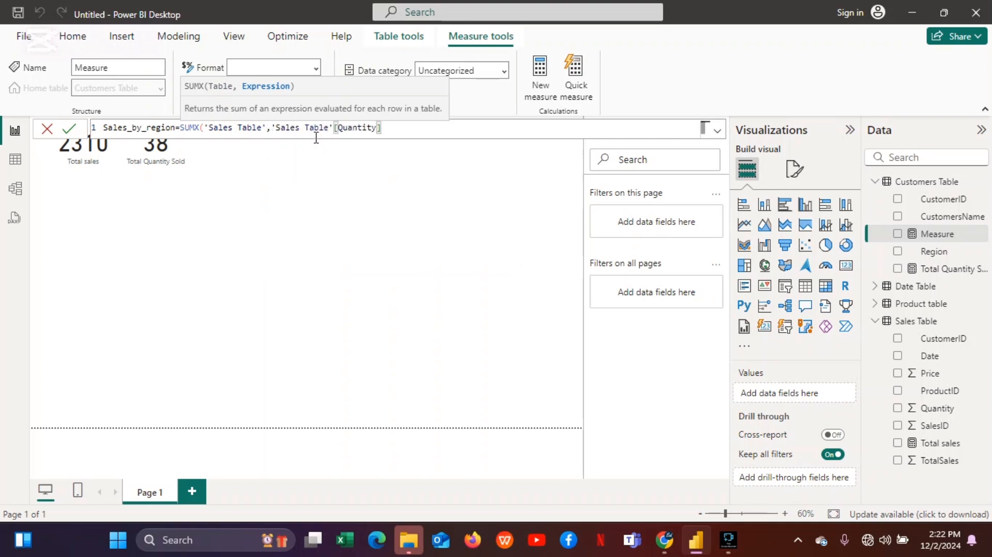
{"action": "type", "text": "*pri"}
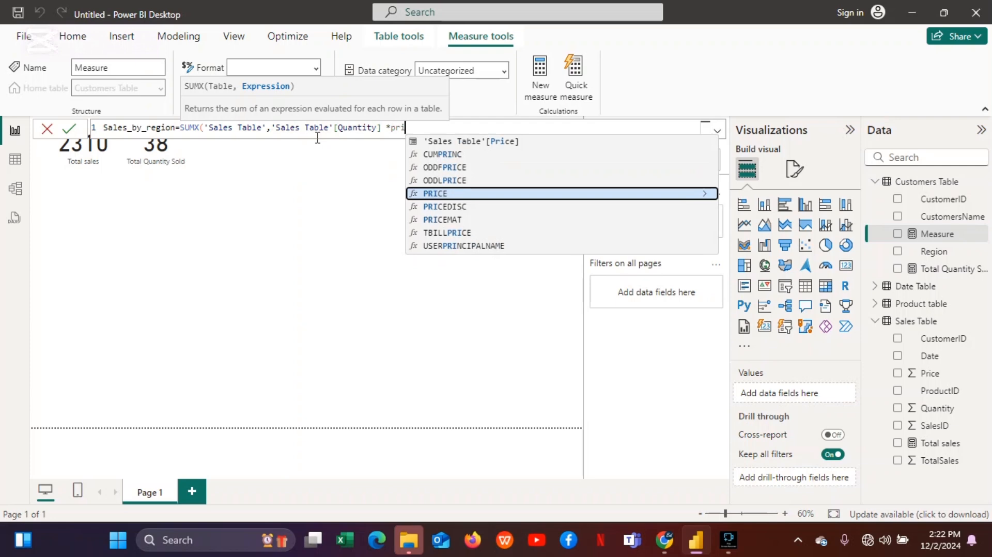
{"action": "left_click", "coordinate": [454, 141]}
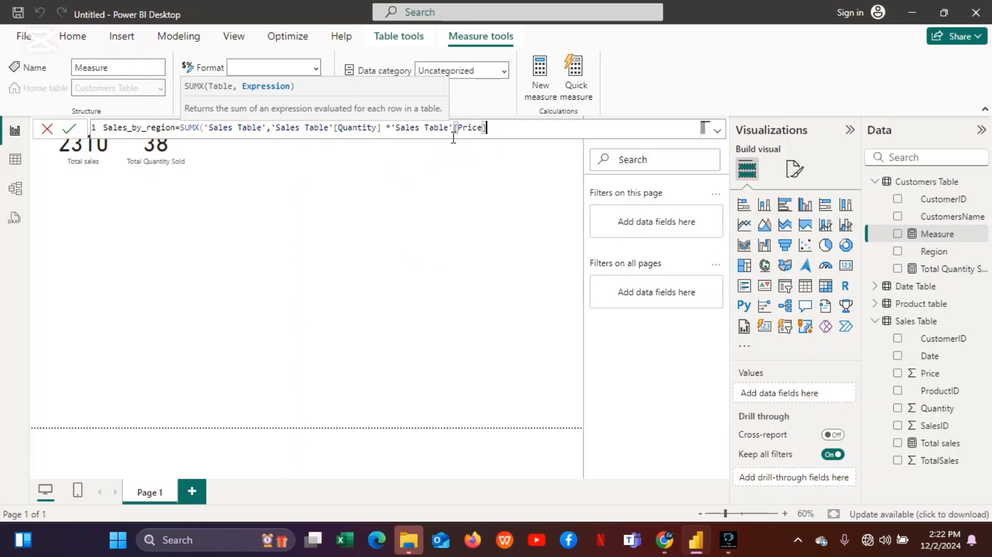
{"action": "type", "text": ")"}
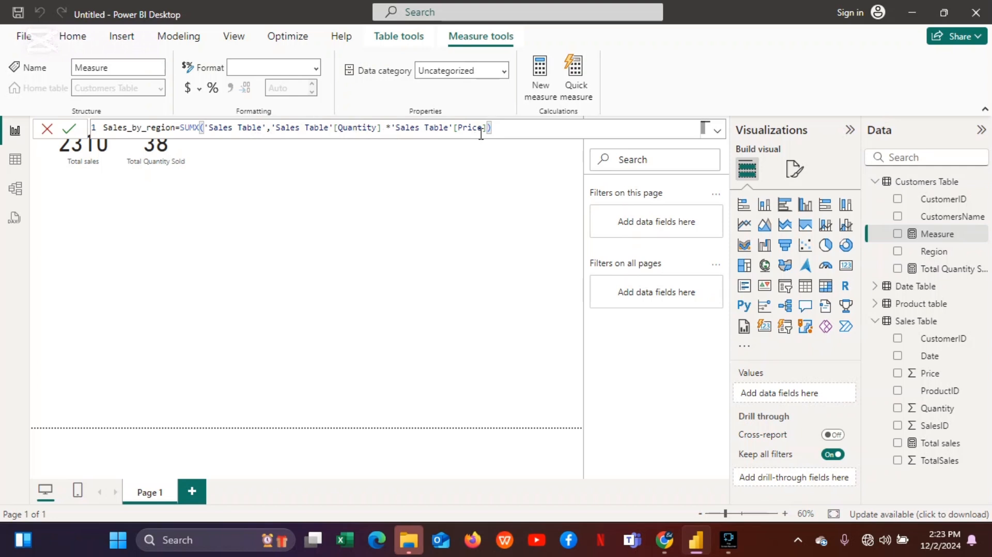
{"action": "left_click", "coordinate": [71, 129]}
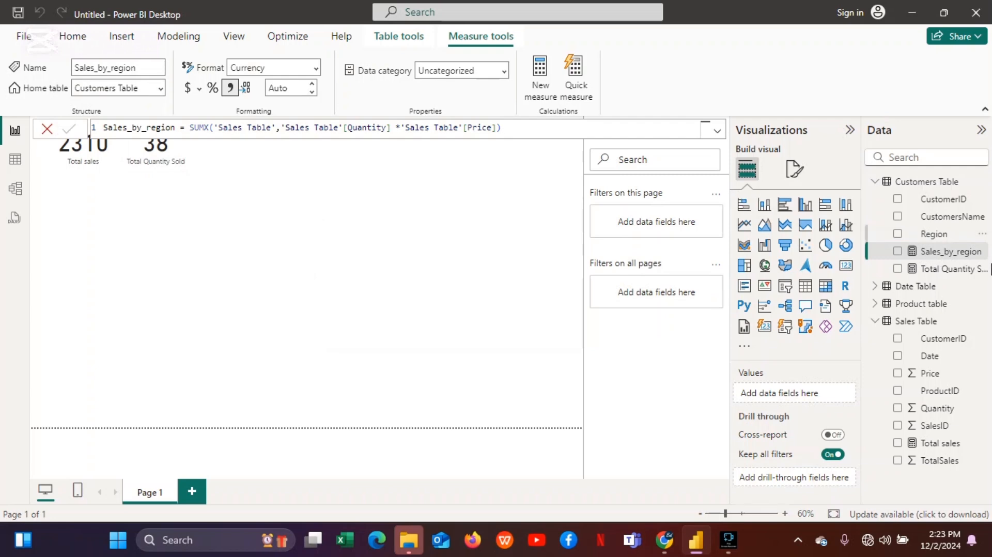
Chart Sales_by_region by Region in a column chart and inspect it in focus mode.
{"action": "left_click", "coordinate": [897, 252]}
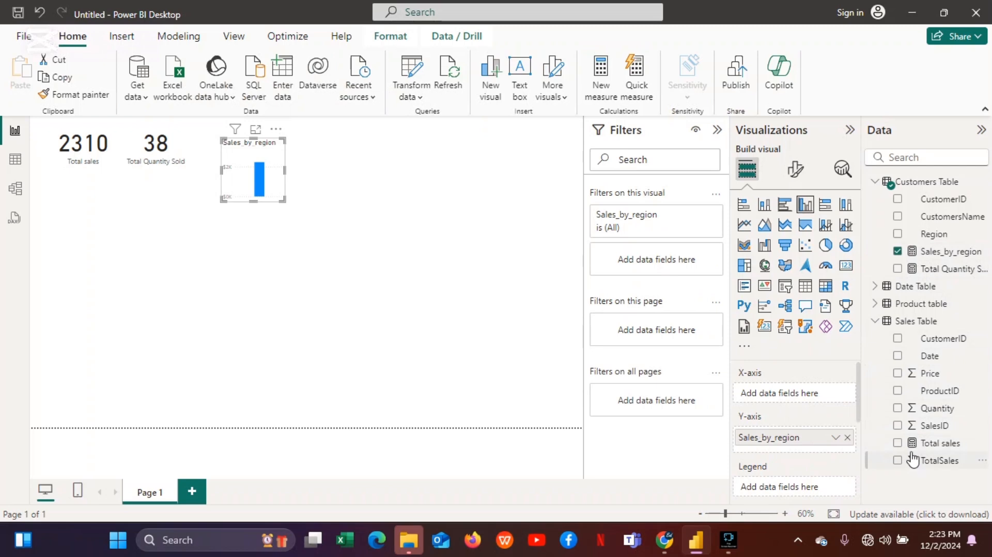
{"action": "left_click", "coordinate": [898, 235]}
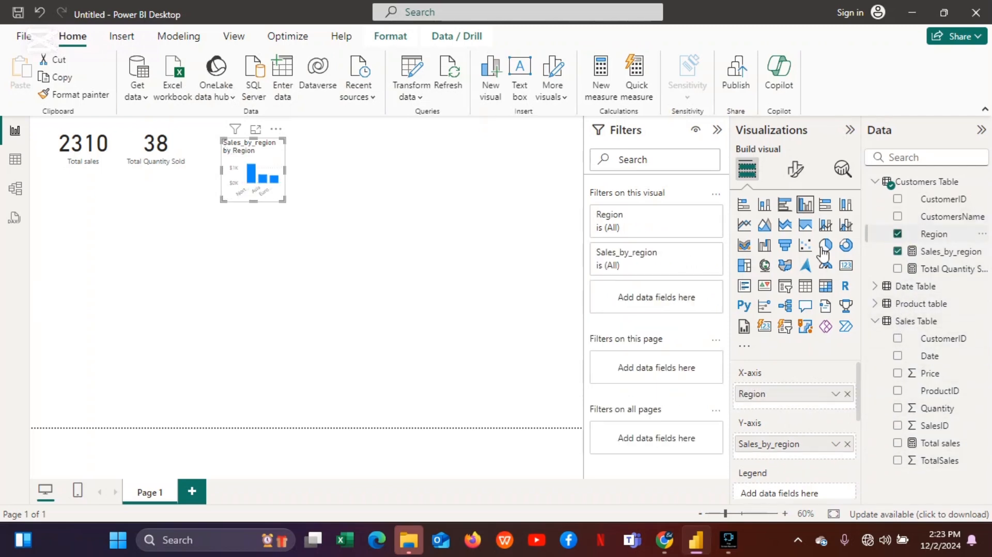
{"action": "left_click", "coordinate": [255, 131]}
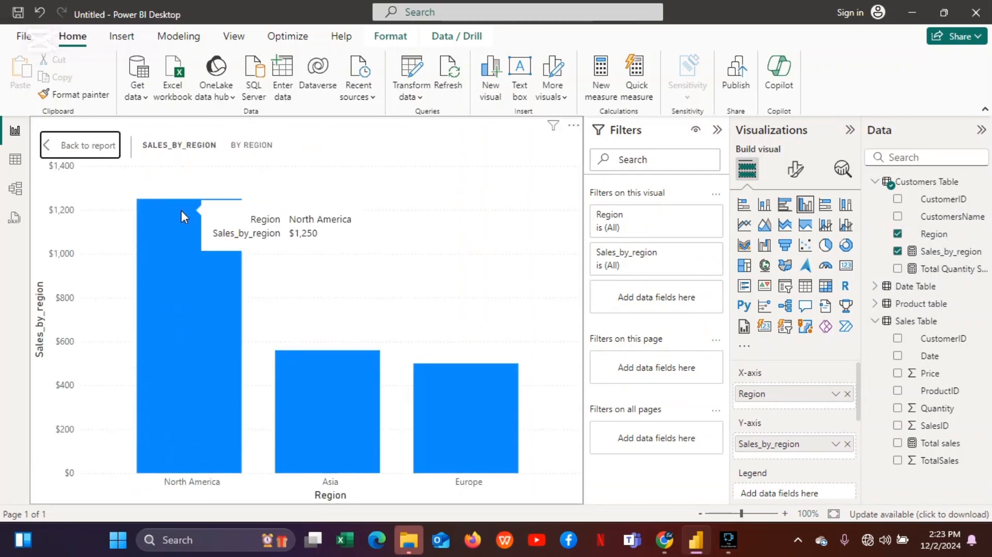
{"action": "mouse_move", "coordinate": [314, 459]}
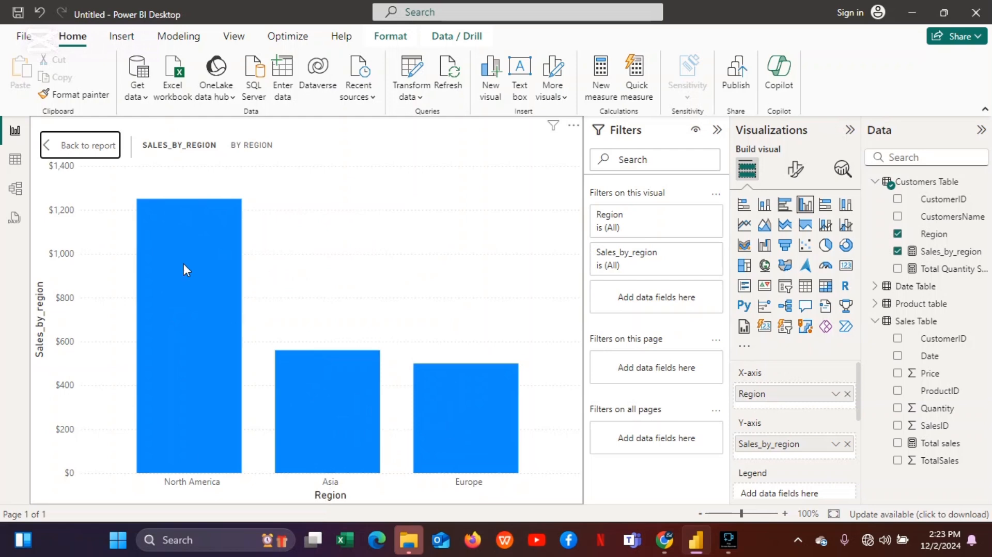
{"action": "left_click", "coordinate": [99, 143]}
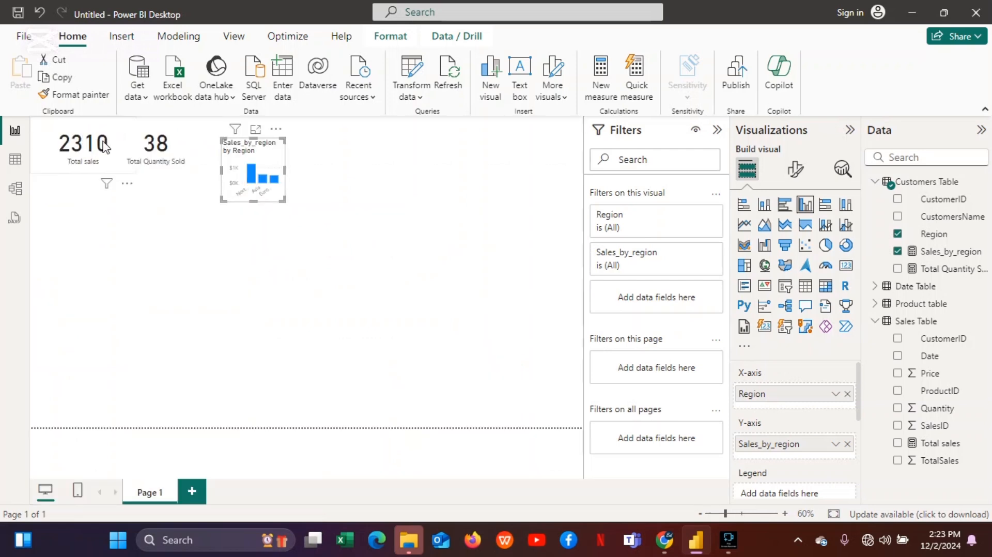
Enlarge the Sales_by_region column chart and move it below the cards.
{"action": "left_click_drag", "start_coordinate": [283, 201], "coordinate": [417, 220]}
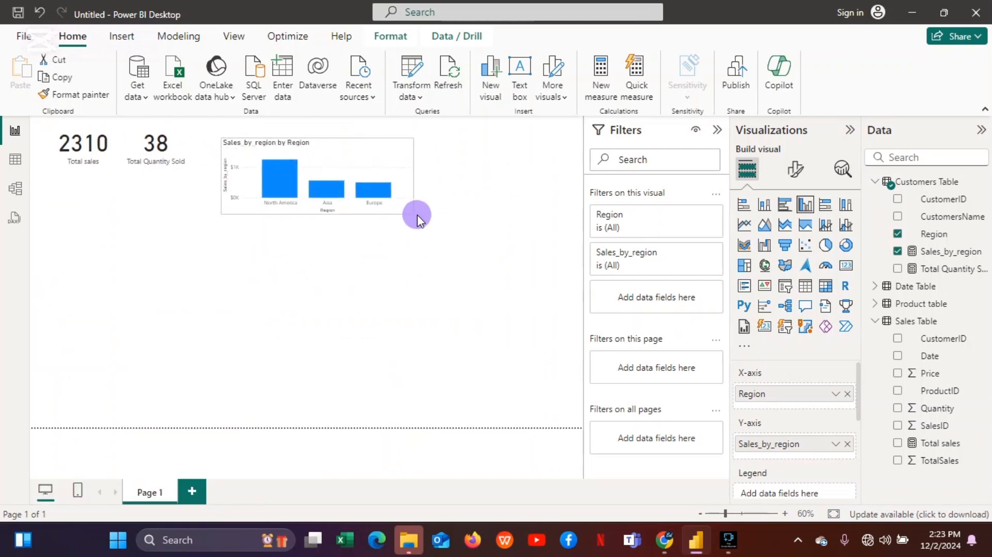
{"action": "left_click_drag", "start_coordinate": [378, 142], "coordinate": [191, 195]}
{"action": "left_click", "coordinate": [470, 170]}
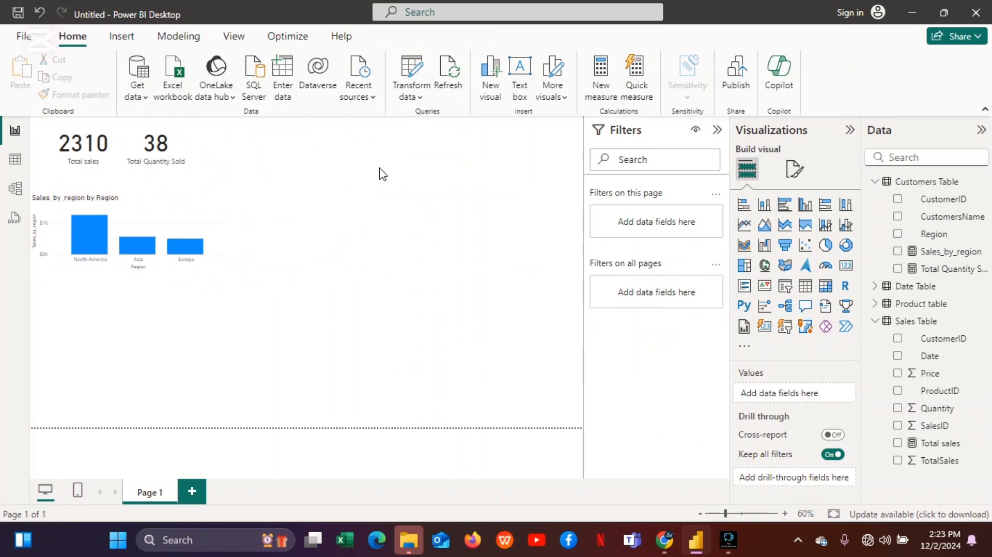
Create another new measure named Average_sales_price.
{"action": "left_click", "coordinate": [599, 103]}
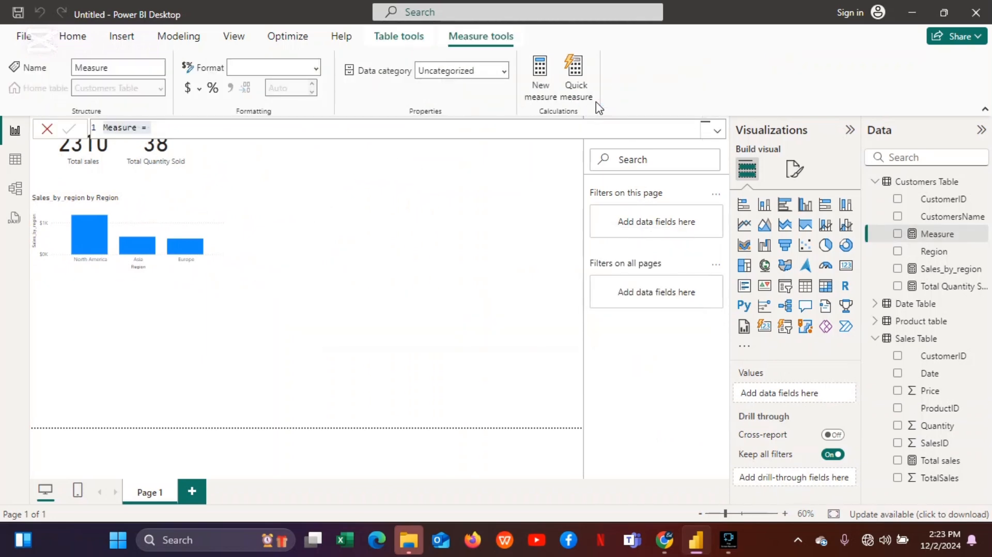
{"action": "key", "text": "BackSpace"}
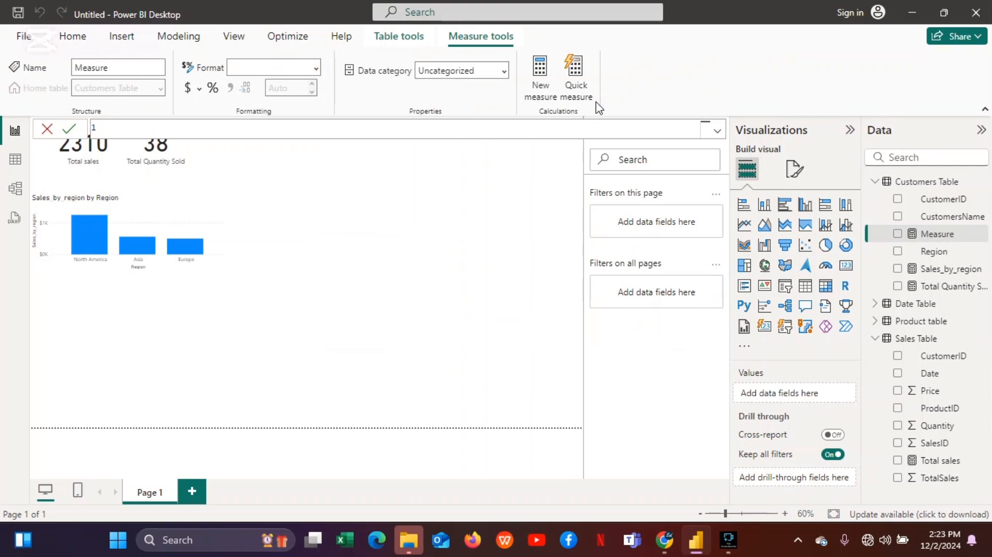
{"action": "type", "text": "Average_sales_pric"}
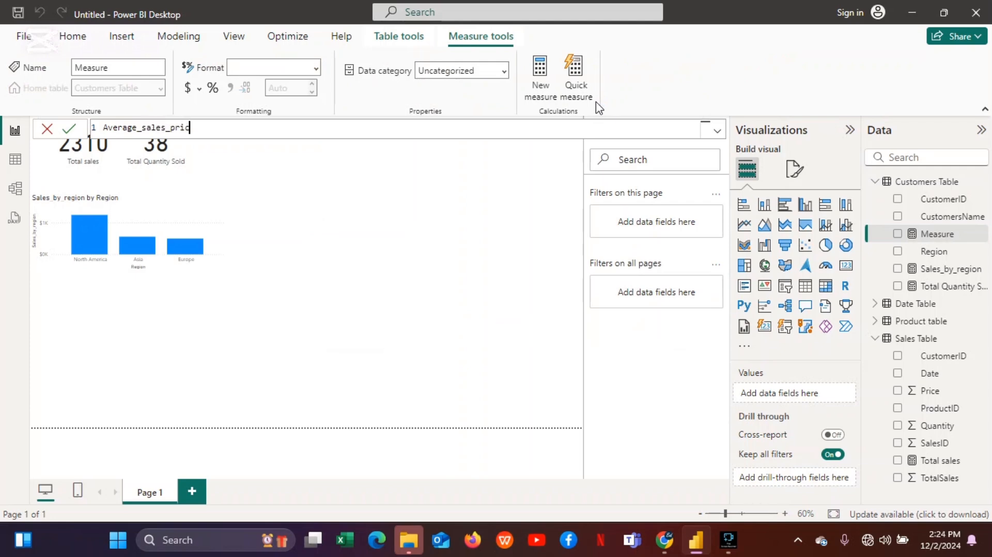
{"action": "type", "text": "e=av"}
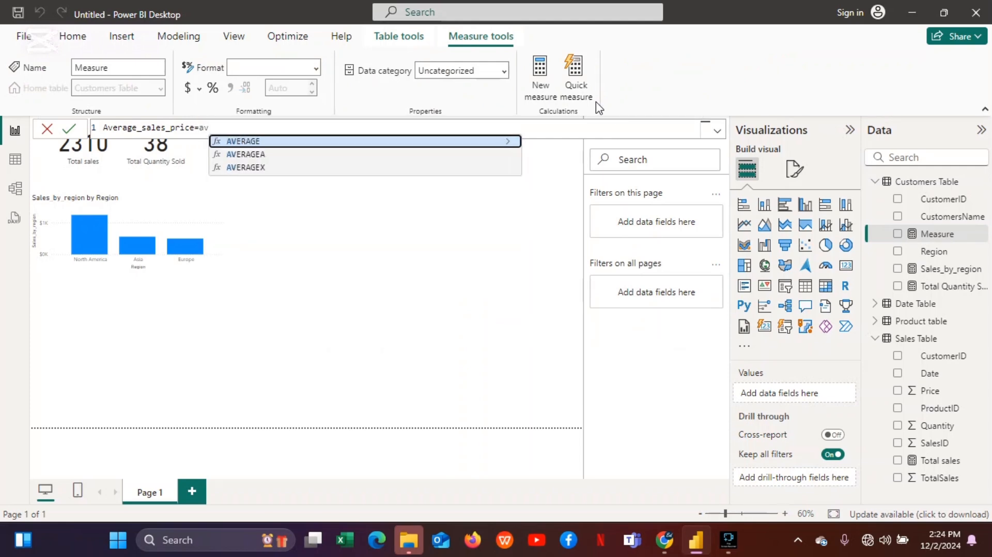
Define Average_sales_price as AVERAGE('Sales Table'[Price]) and commit it.
{"action": "left_click", "coordinate": [413, 142]}
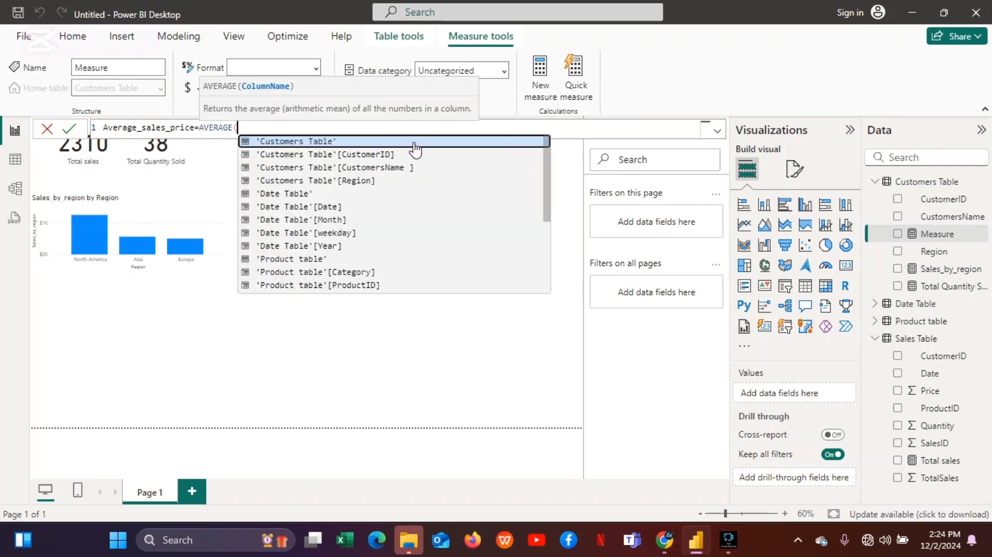
{"action": "type", "text": "pr"}
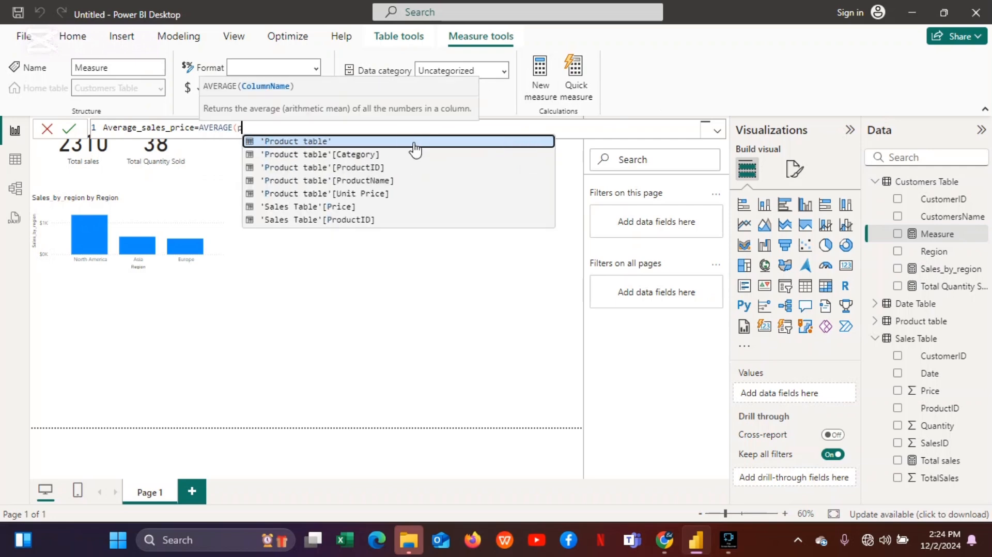
{"action": "left_click", "coordinate": [318, 206]}
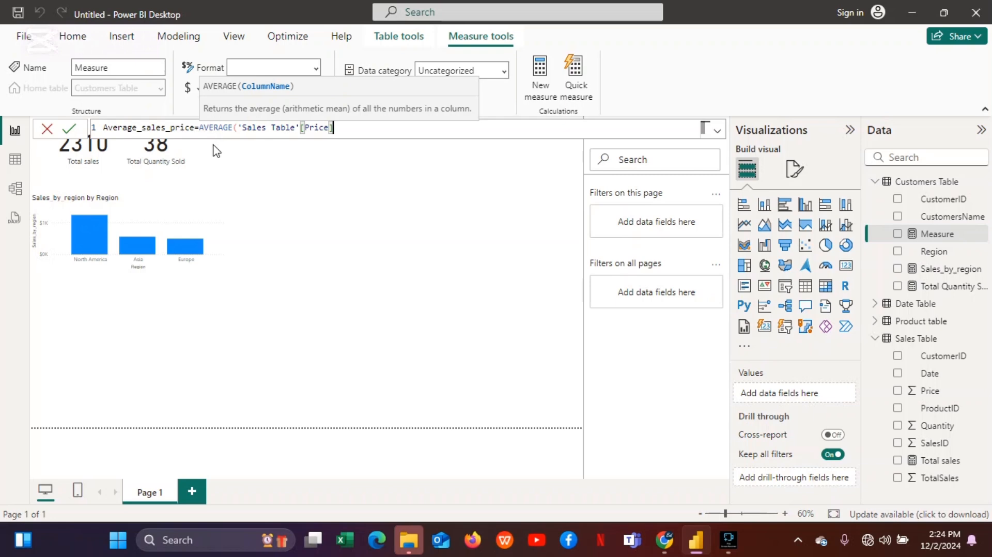
{"action": "left_click", "coordinate": [73, 132]}
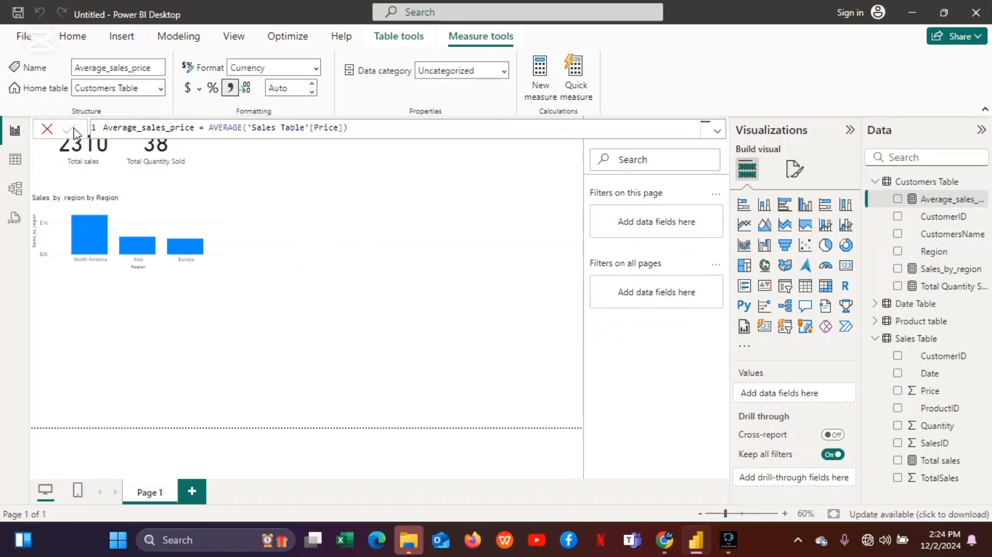
Show Average_sales_price as a card visual, enlarge it and place it to the right of the existing cards.
{"action": "left_click", "coordinate": [900, 203]}
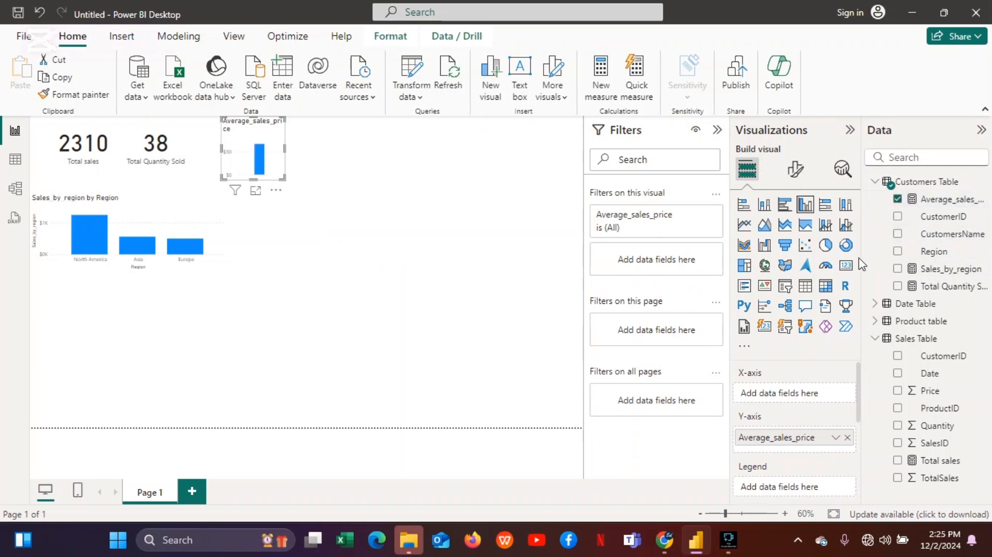
{"action": "left_click", "coordinate": [847, 267]}
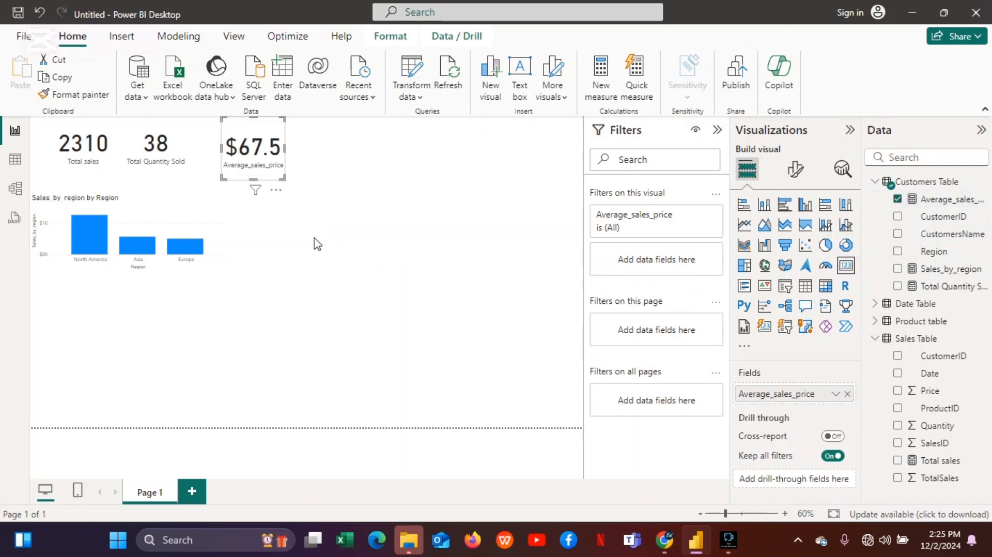
{"action": "left_click_drag", "start_coordinate": [283, 178], "coordinate": [336, 192]}
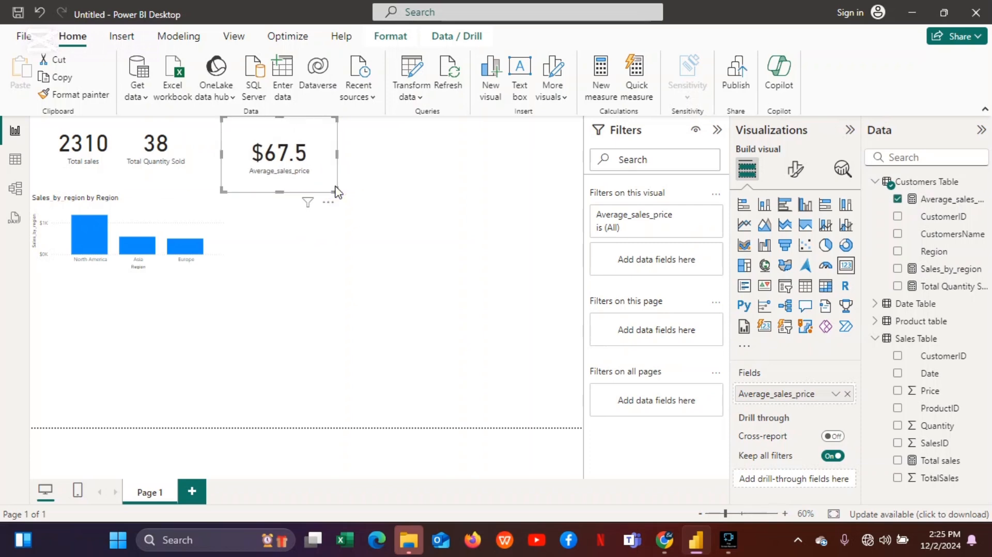
{"action": "left_click", "coordinate": [322, 126]}
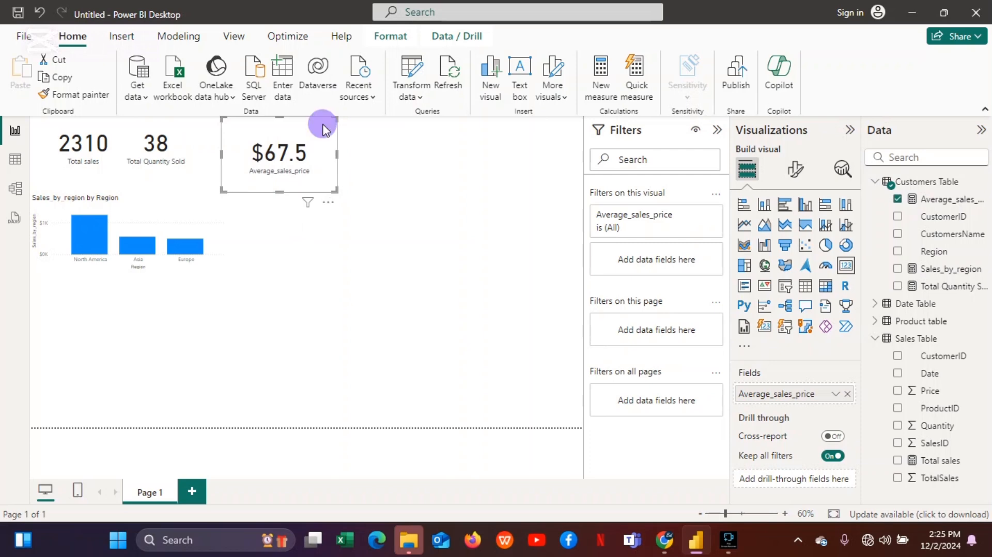
{"action": "left_click_drag", "start_coordinate": [323, 134], "coordinate": [325, 155]}
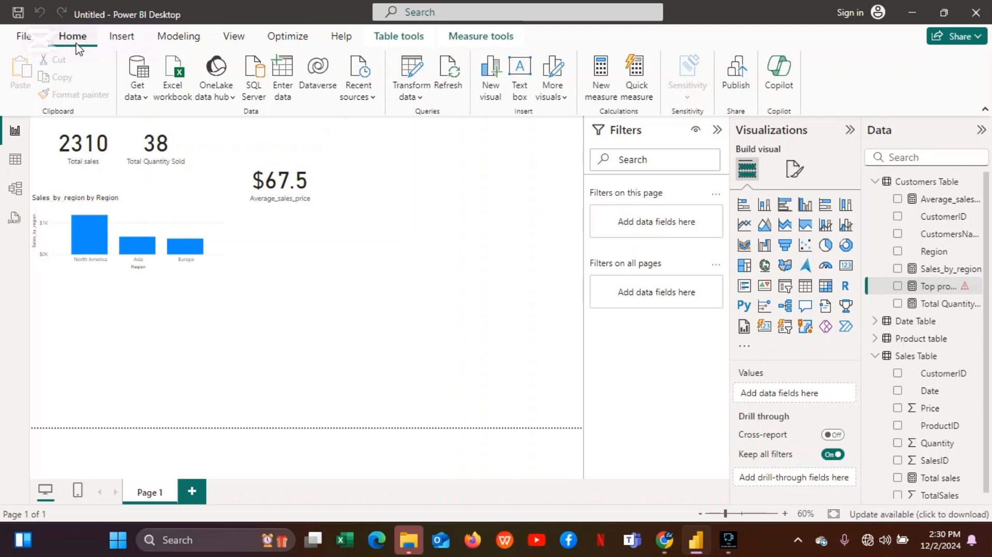
Create a new measure named sales this year.
{"action": "left_click", "coordinate": [598, 85]}
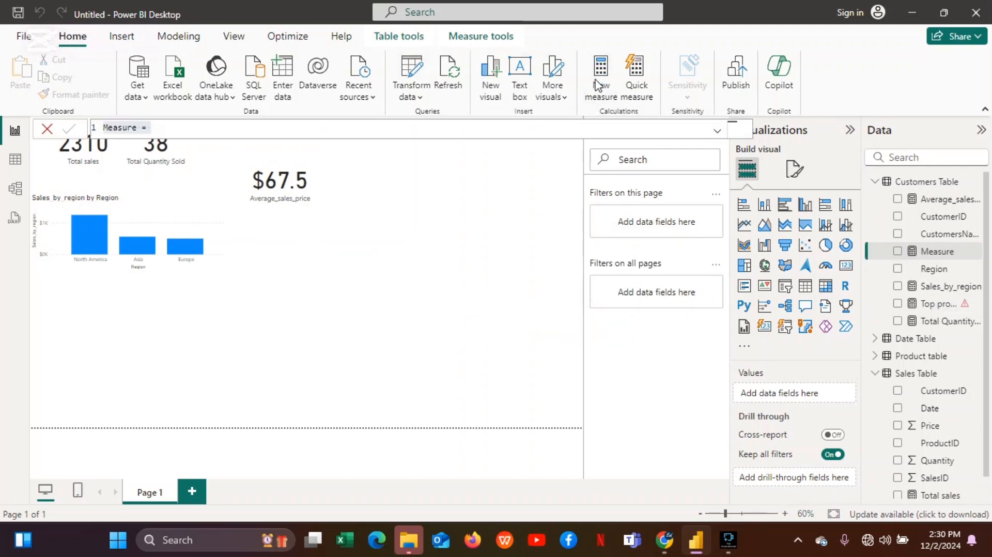
{"action": "type", "text": "sa"}
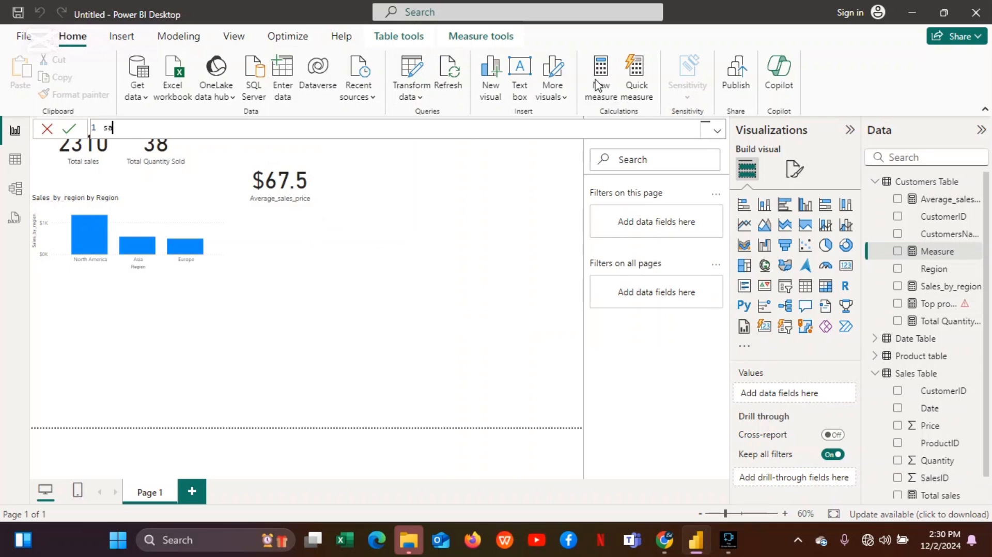
{"action": "type", "text": "les this year="}
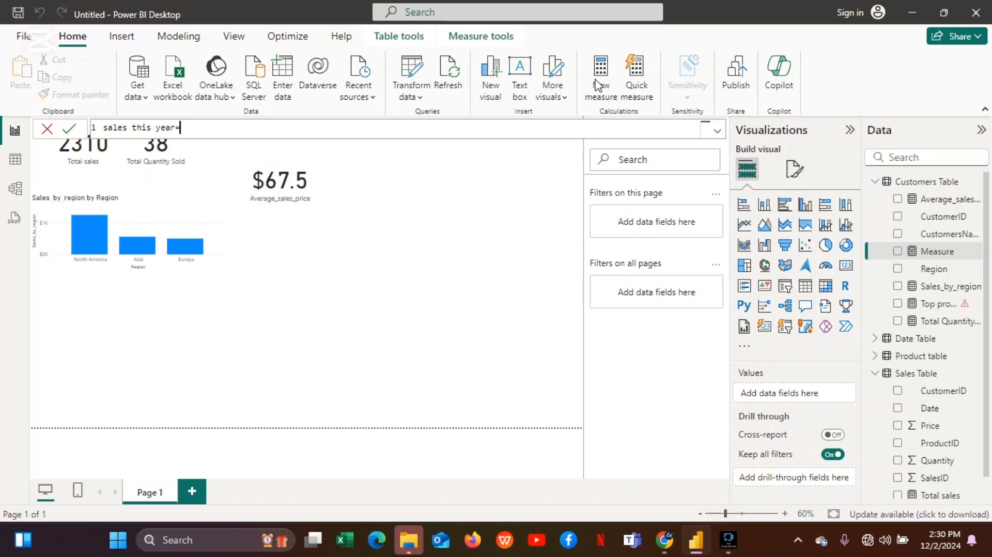
{"action": "type", "text": "ca"}
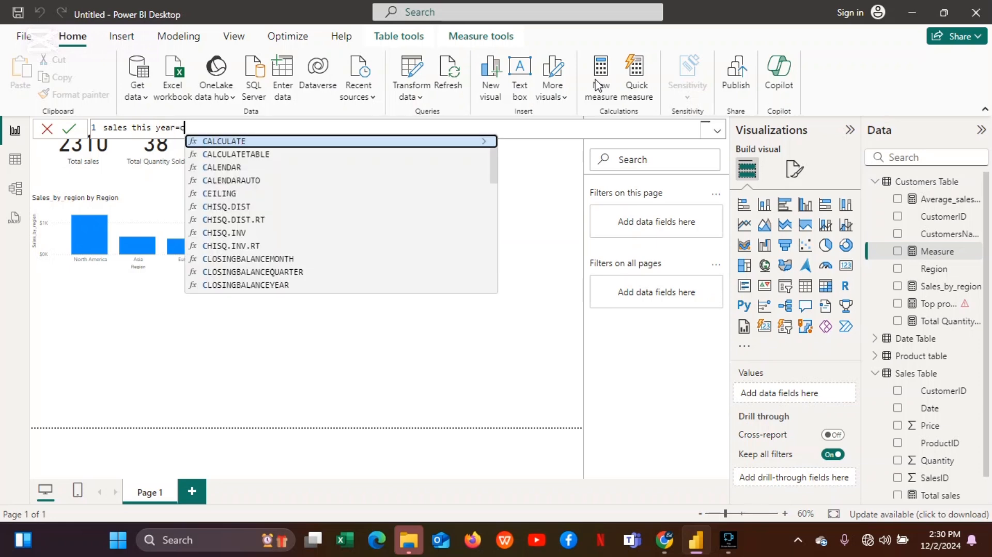
Start the sales this year formula as CALCULATE([Total sales], with a comma ready for a filter.
{"action": "left_click", "coordinate": [403, 144]}
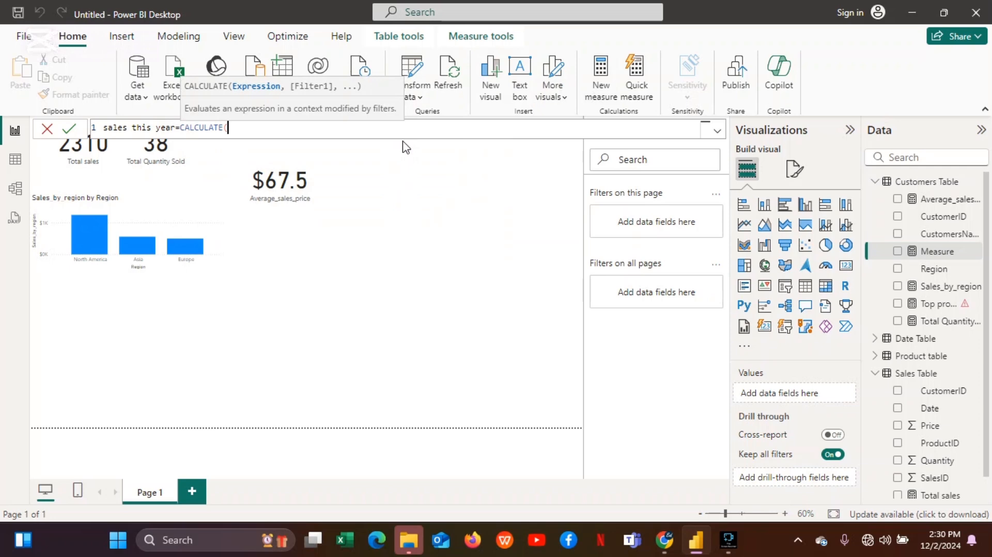
{"action": "type", "text": "to"}
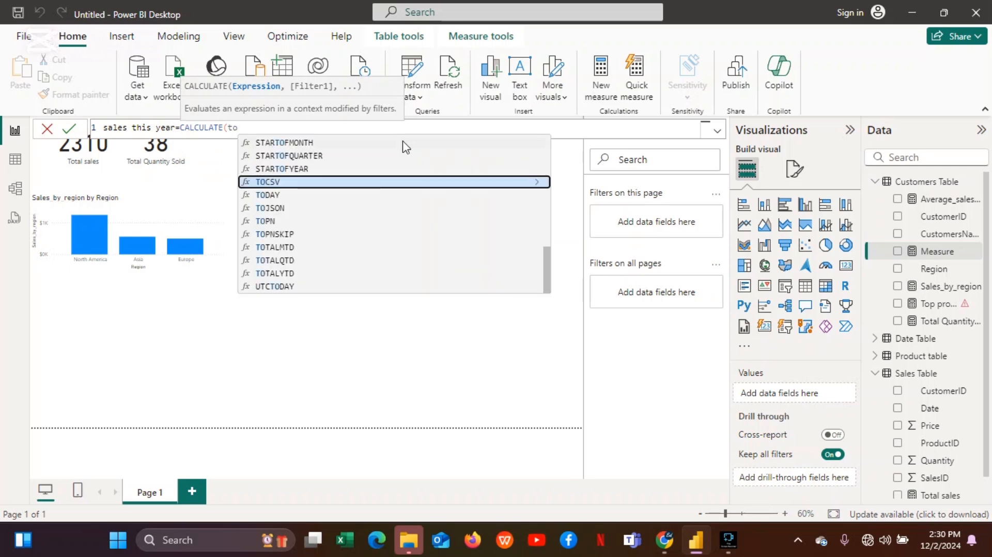
{"action": "type", "text": "ta"}
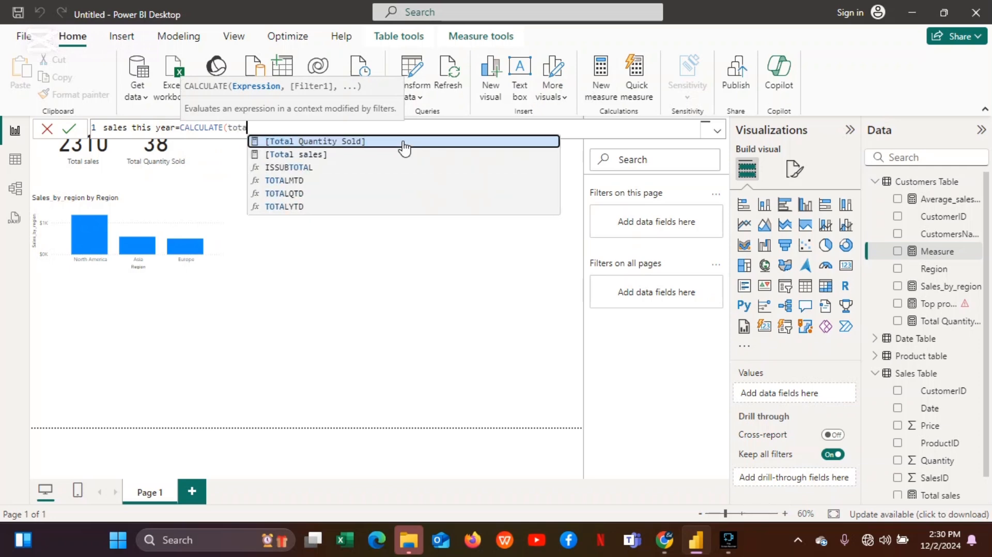
{"action": "left_click", "coordinate": [306, 155]}
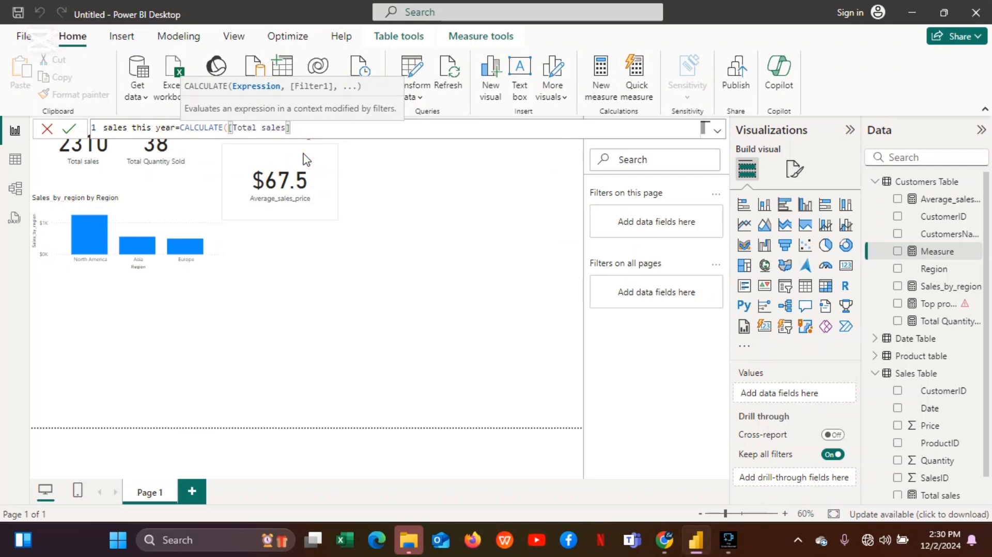
{"action": "type", "text": ","}
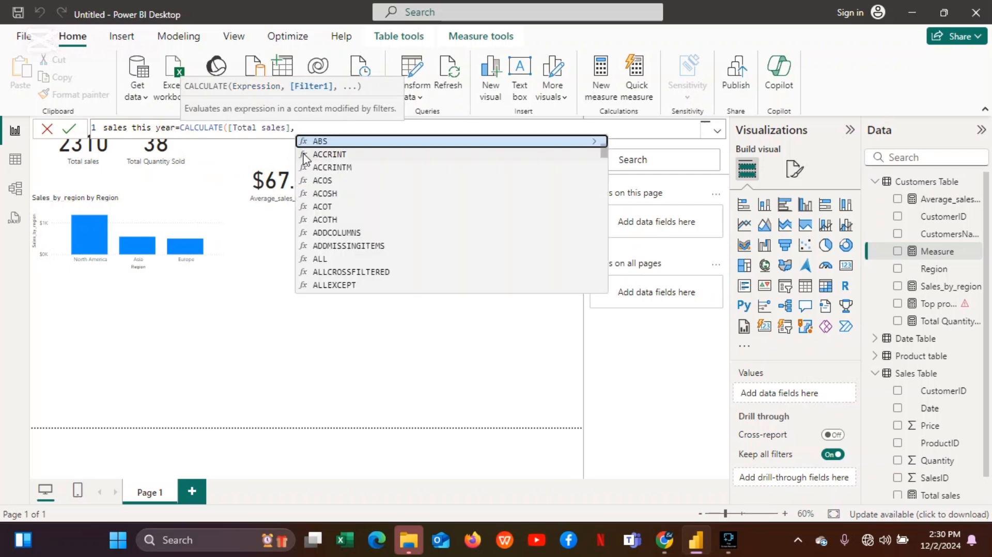
{"action": "type", "text": "date"}
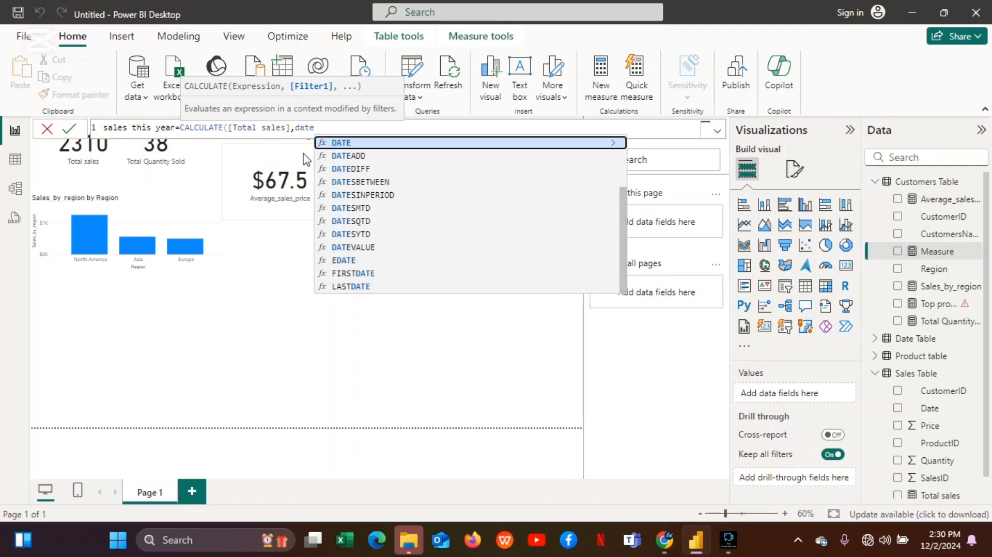
Add the filter 'Date Table'[Year]=YEAR(TODAY()), close the CALCULATE and commit the measure.
{"action": "key", "text": "BackSpace"}
{"action": "key", "text": "BackSpace"}
{"action": "key", "text": "BackSpace"}
{"action": "key", "text": "BackSpace"}
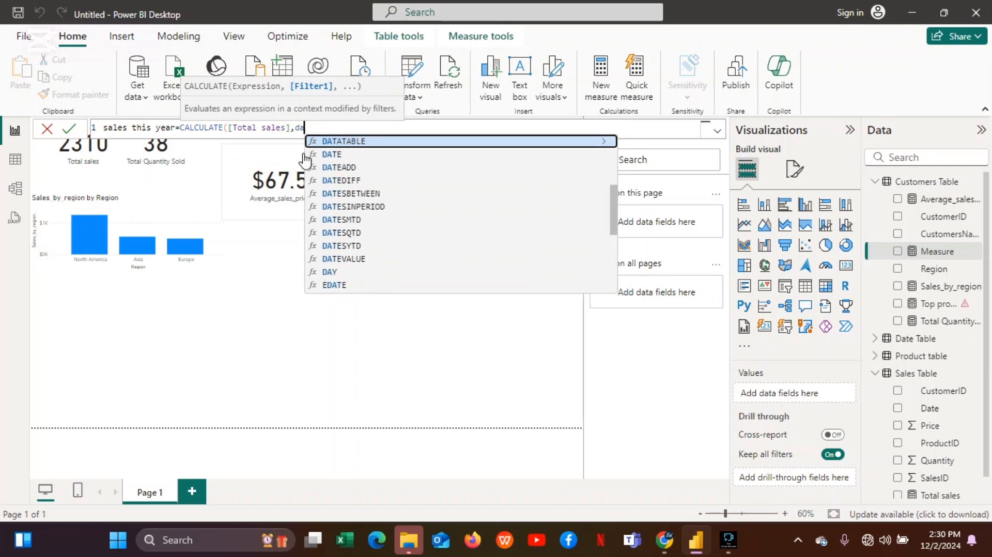
{"action": "type", "text": "yea"}
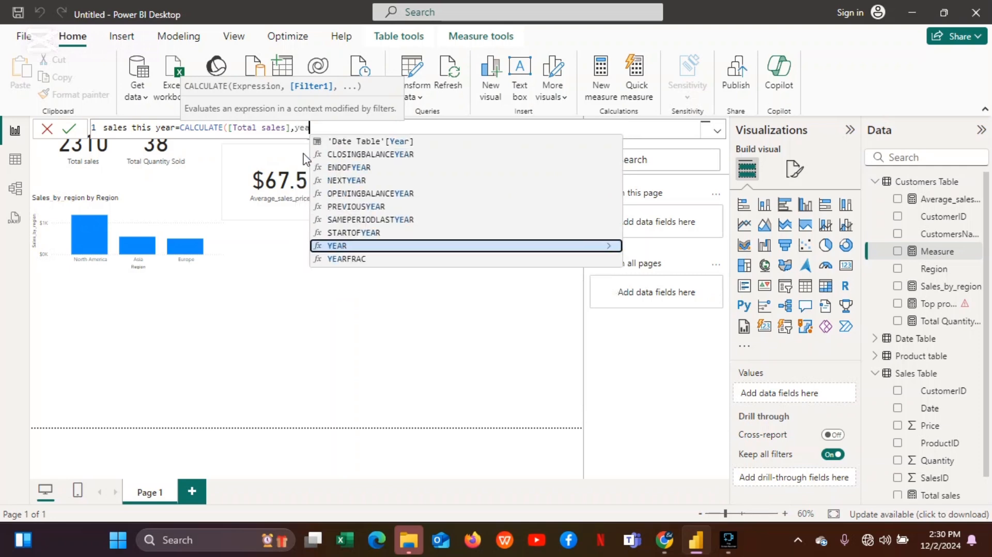
{"action": "left_click", "coordinate": [378, 141]}
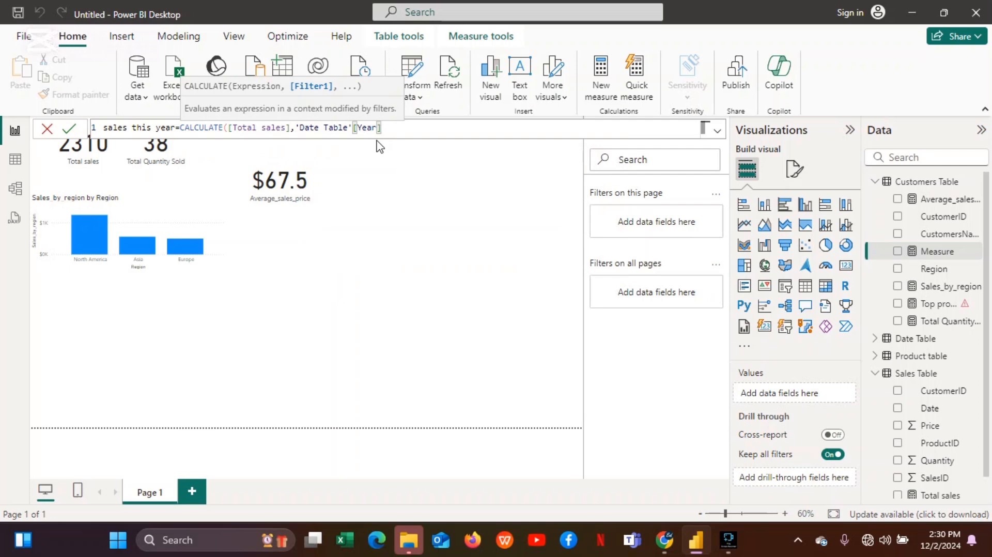
{"action": "type", "text": "=year"}
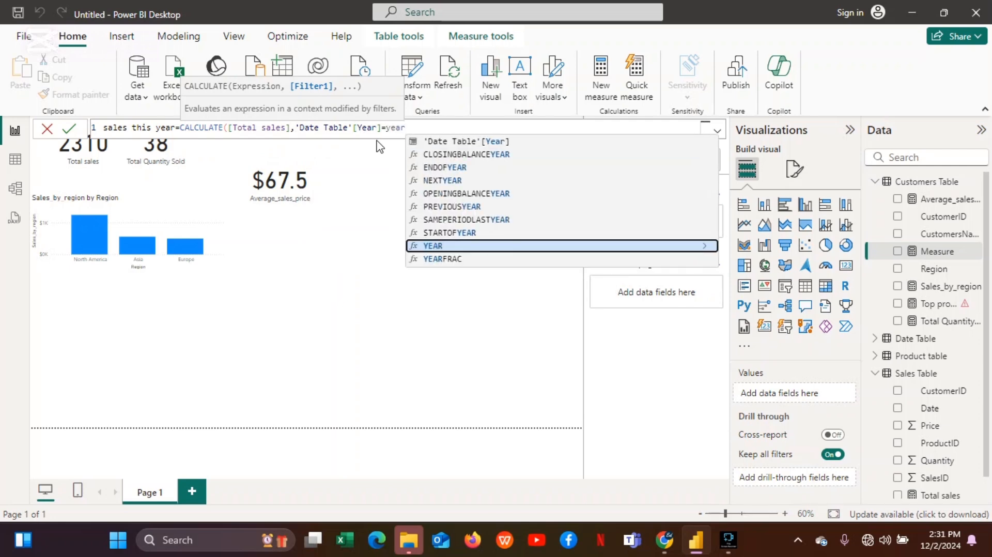
{"action": "left_click", "coordinate": [432, 245]}
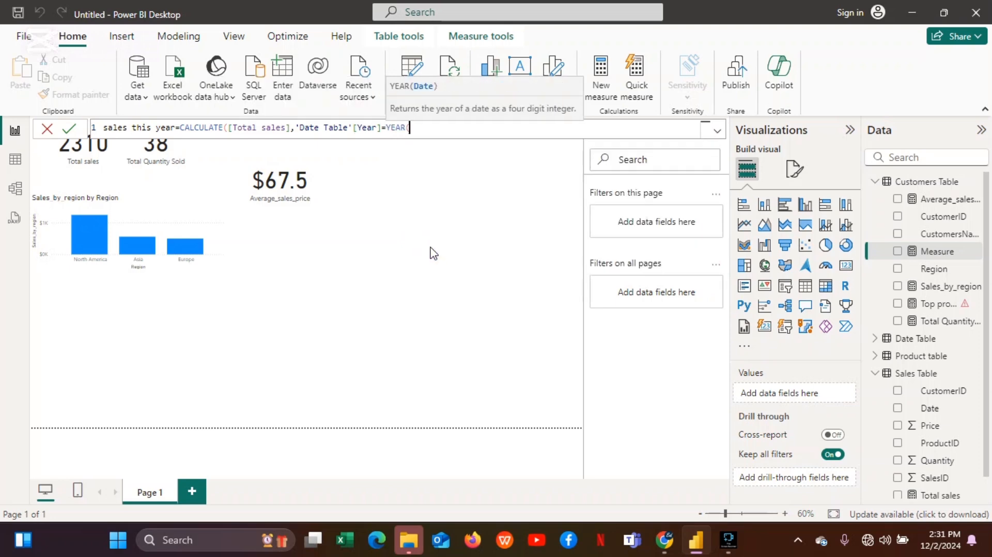
{"action": "type", "text": "To"}
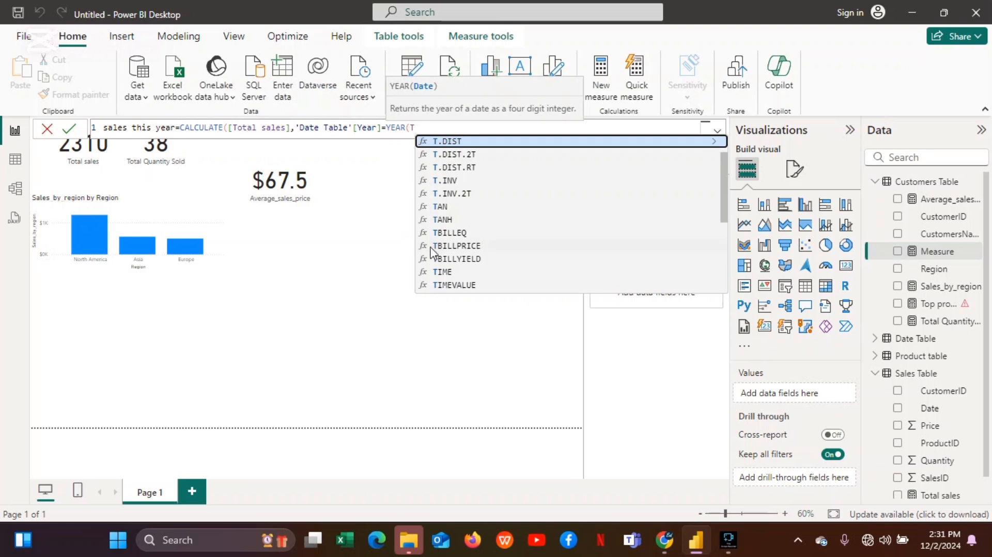
{"action": "type", "text": "day"}
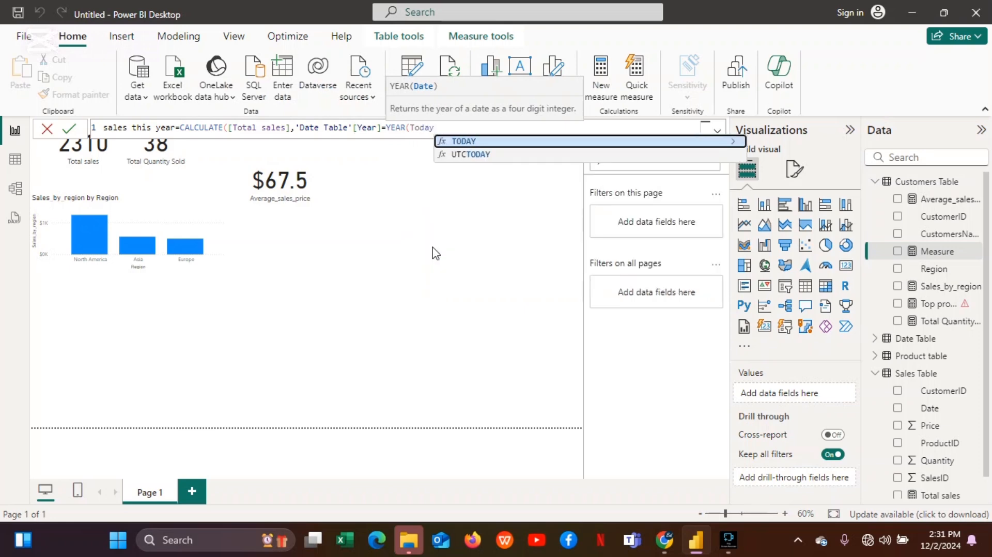
{"action": "left_click", "coordinate": [461, 140]}
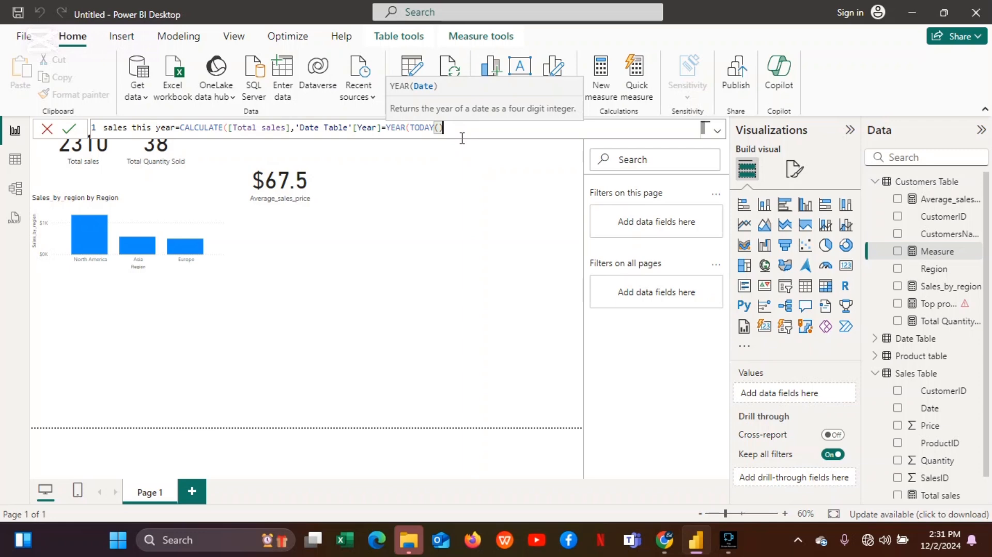
{"action": "type", "text": ")"}
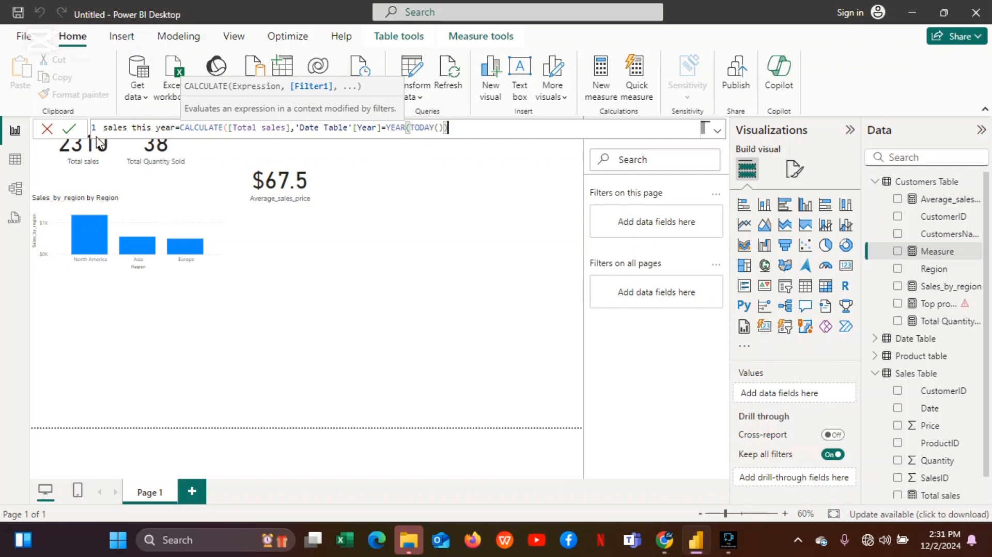
{"action": "left_click", "coordinate": [67, 129]}
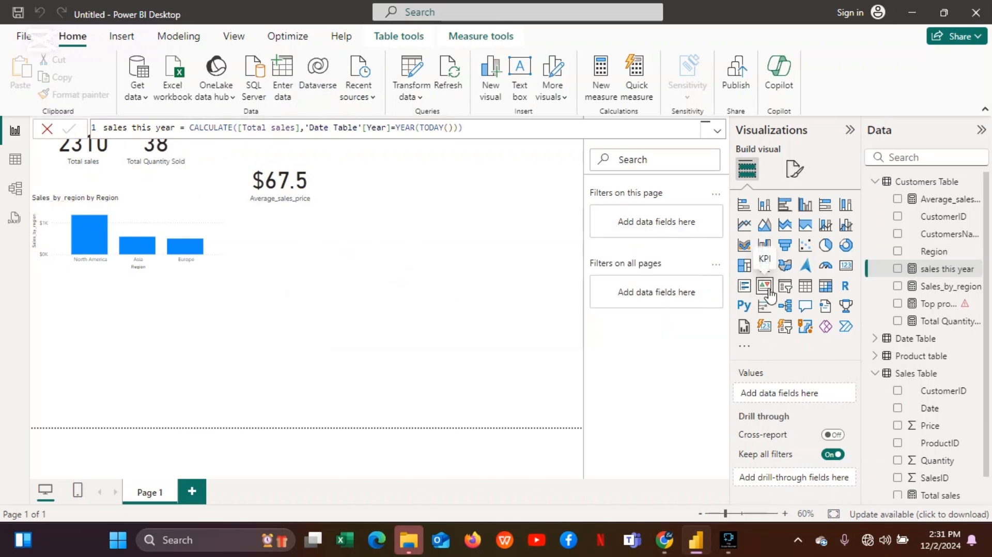
Display sales this year as a card moved beside the average price card, then remove that card visual.
{"action": "left_click", "coordinate": [898, 269]}
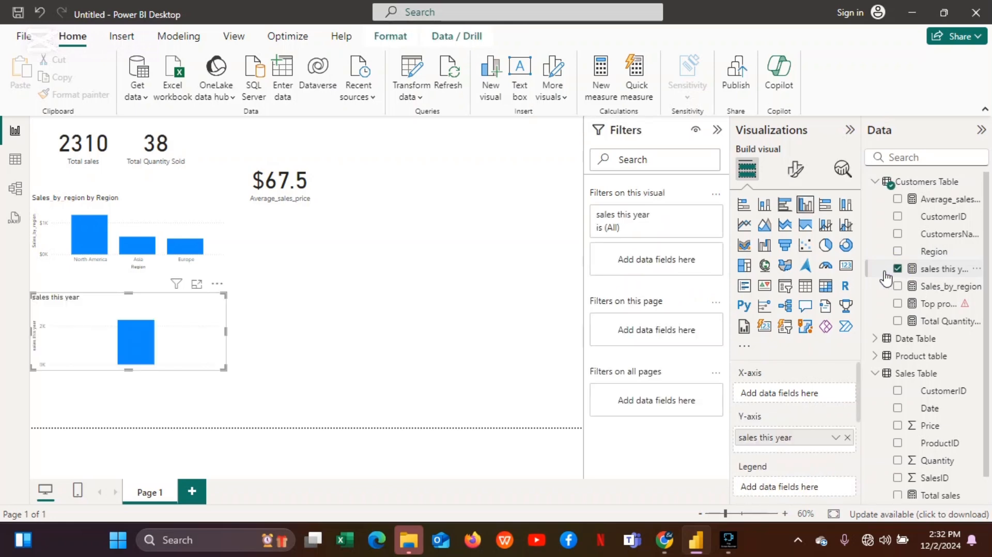
{"action": "left_click", "coordinate": [846, 265]}
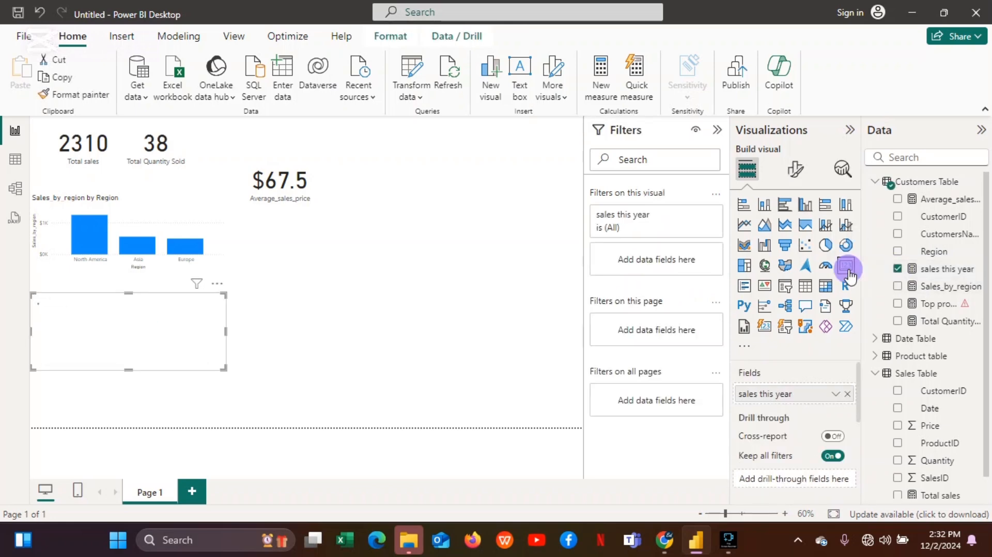
{"action": "left_click", "coordinate": [189, 329]}
{"action": "left_click_drag", "start_coordinate": [191, 327], "coordinate": [421, 212]}
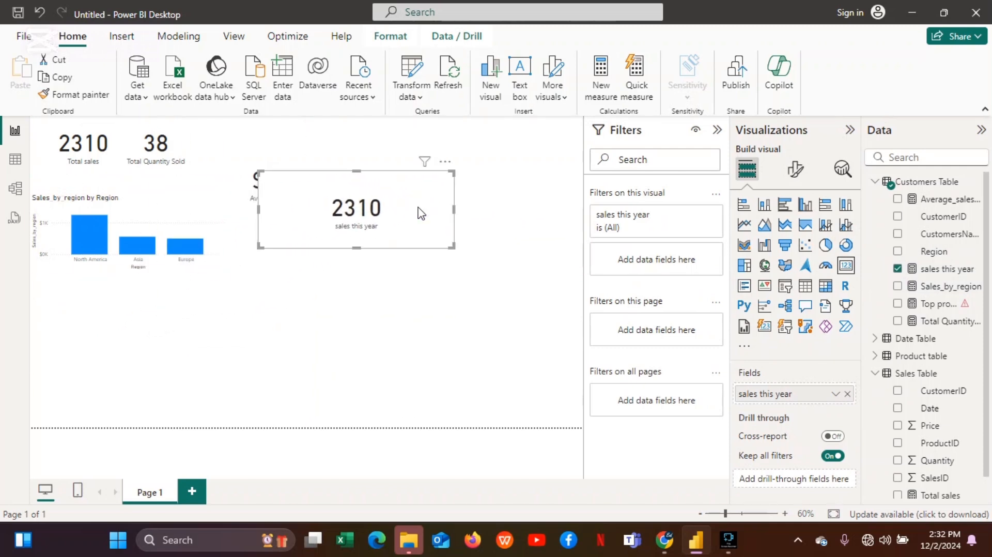
{"action": "left_click", "coordinate": [445, 161]}
{"action": "left_click", "coordinate": [465, 196]}
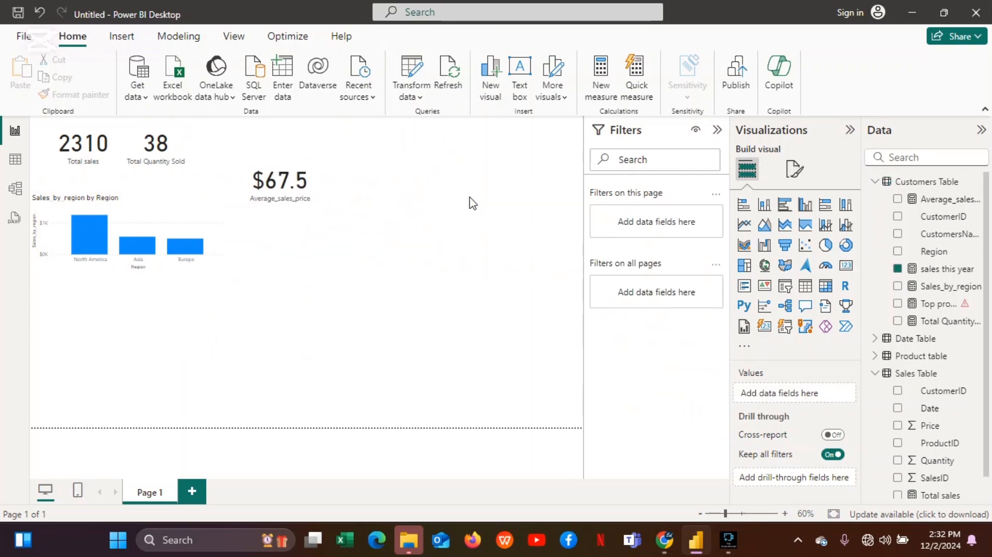